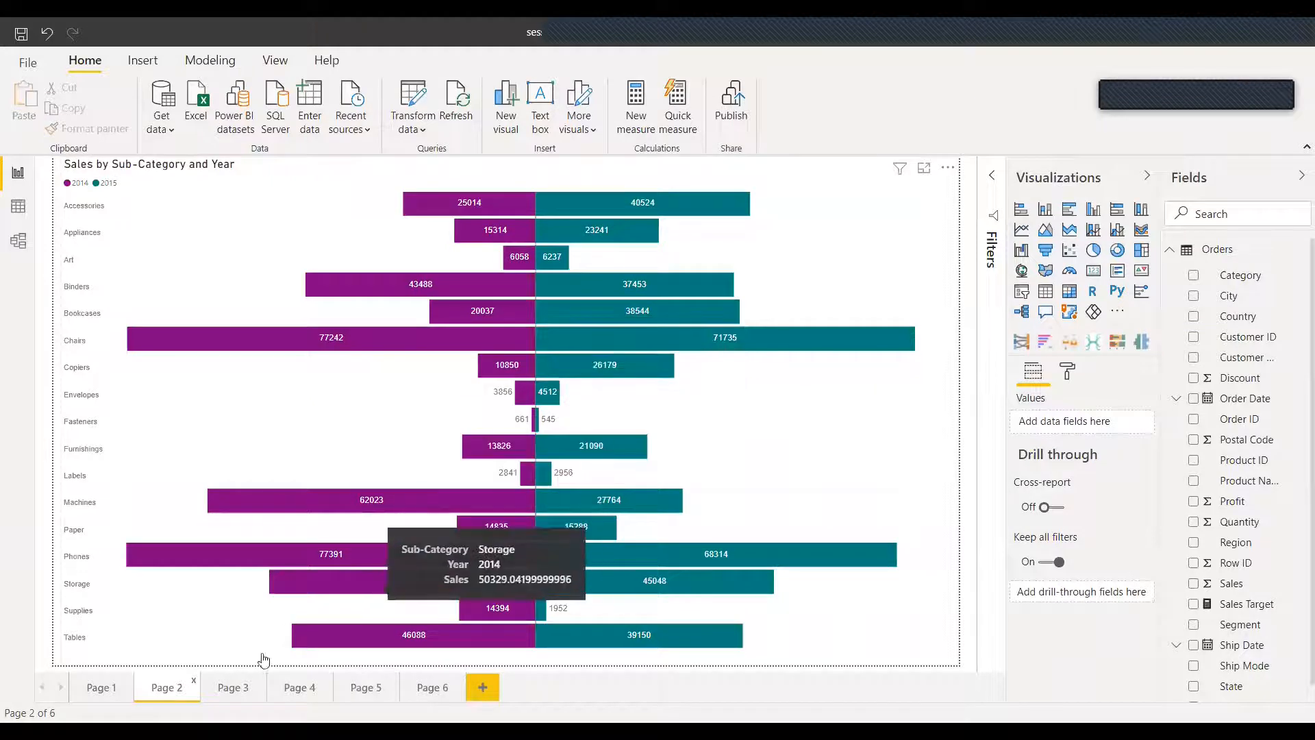
Review the example custom visuals on report pages 3 to 6, isolating the Technology flow on page 4, and return to page 1
click(236, 688)
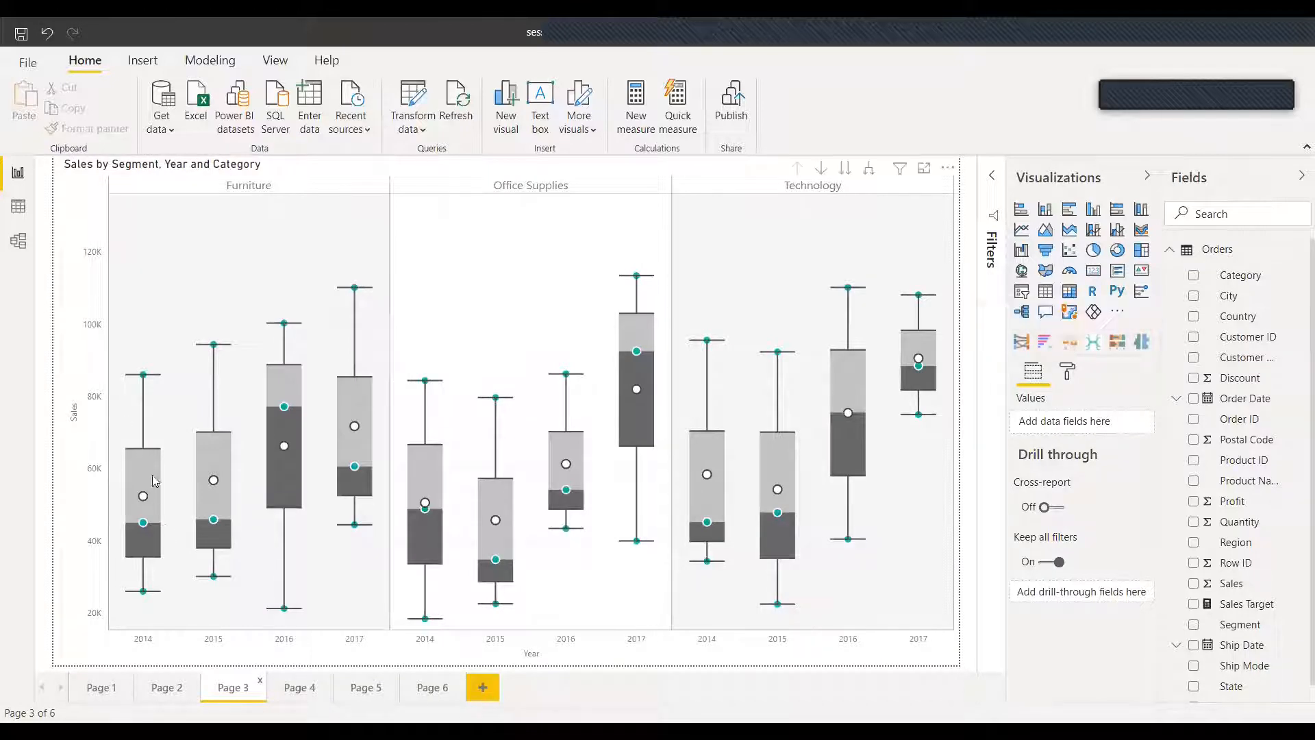
mouse_move(150, 514)
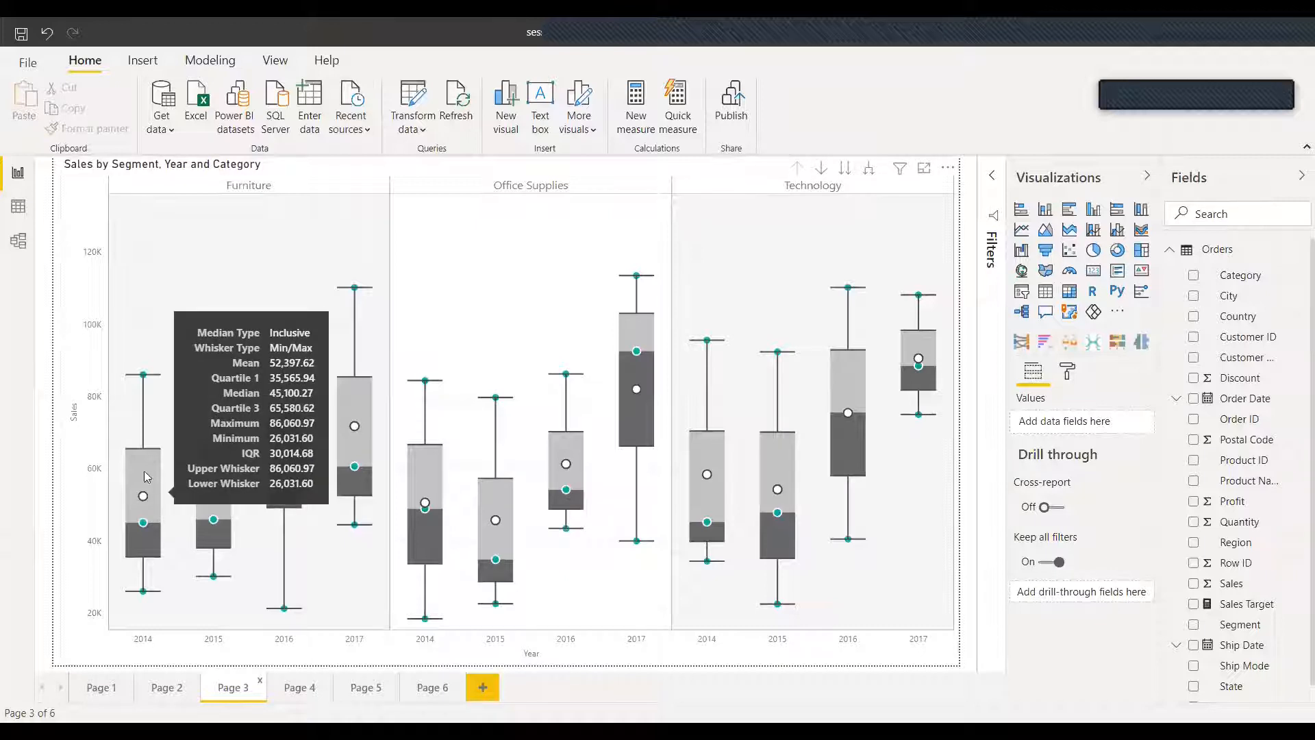
click(306, 685)
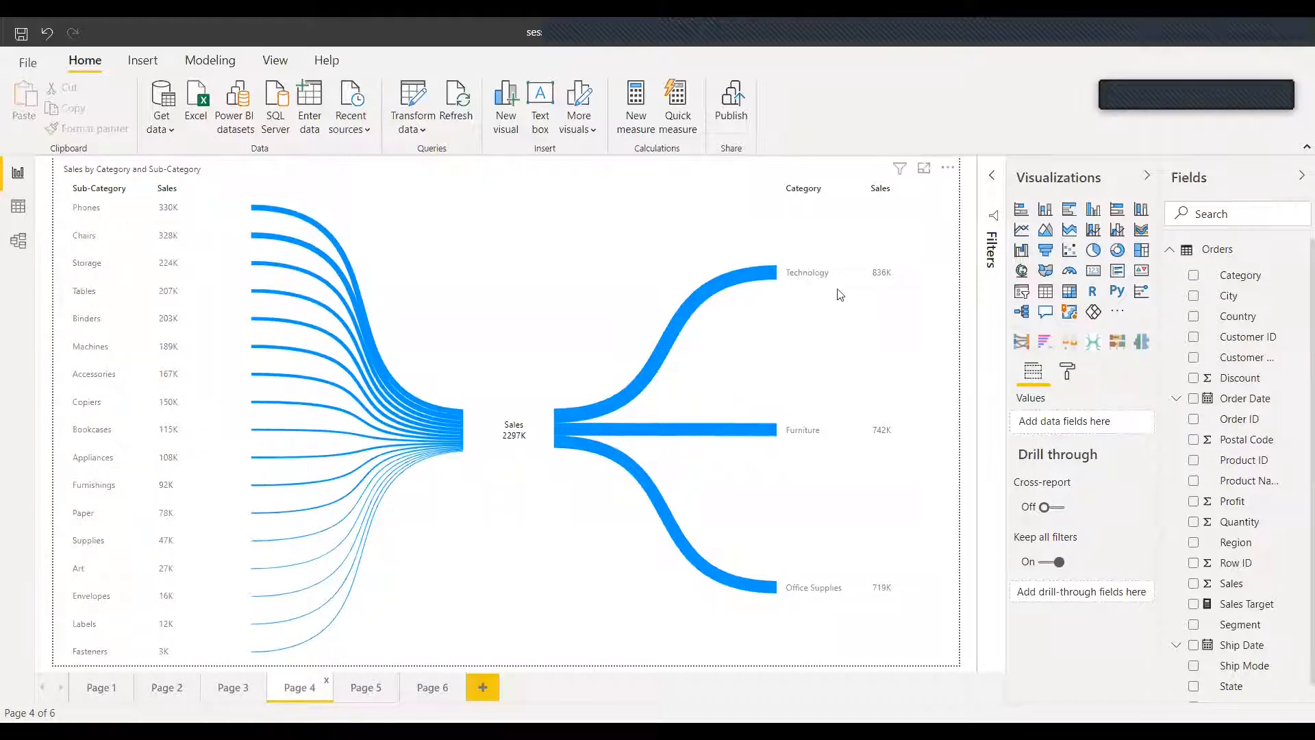
click(818, 277)
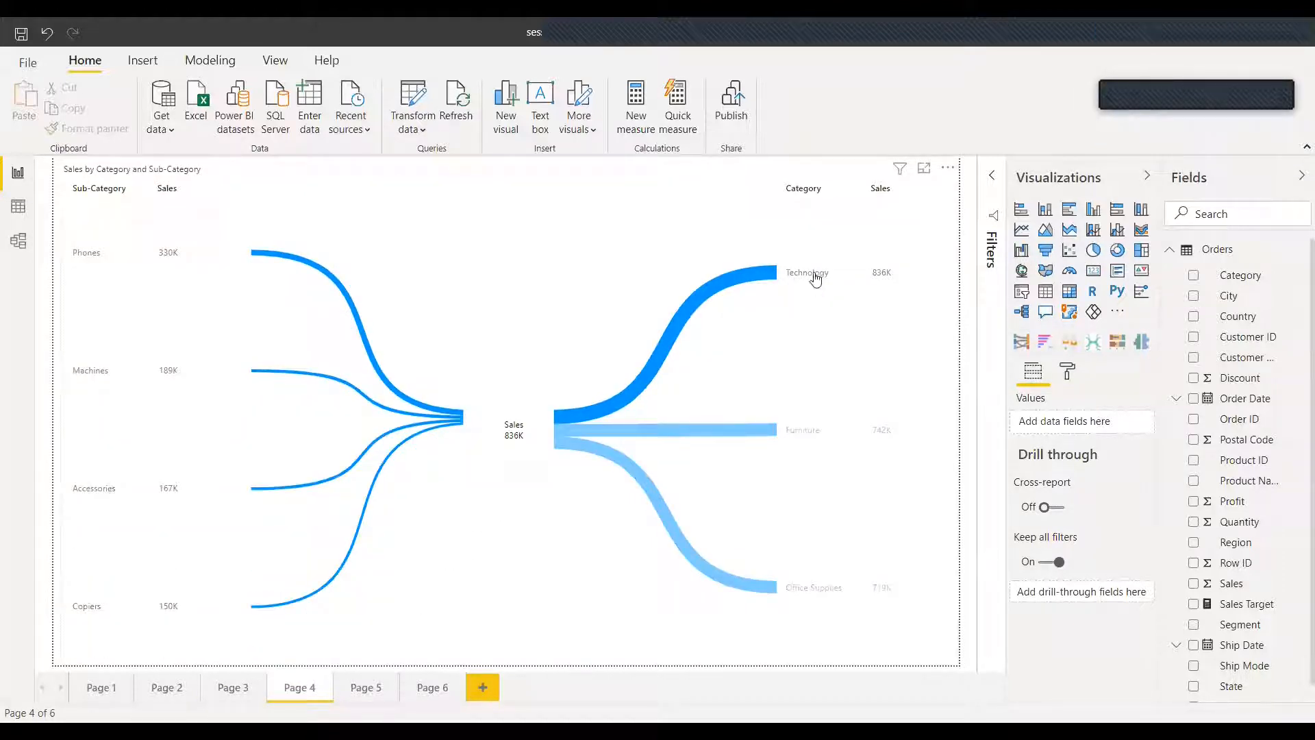
click(815, 278)
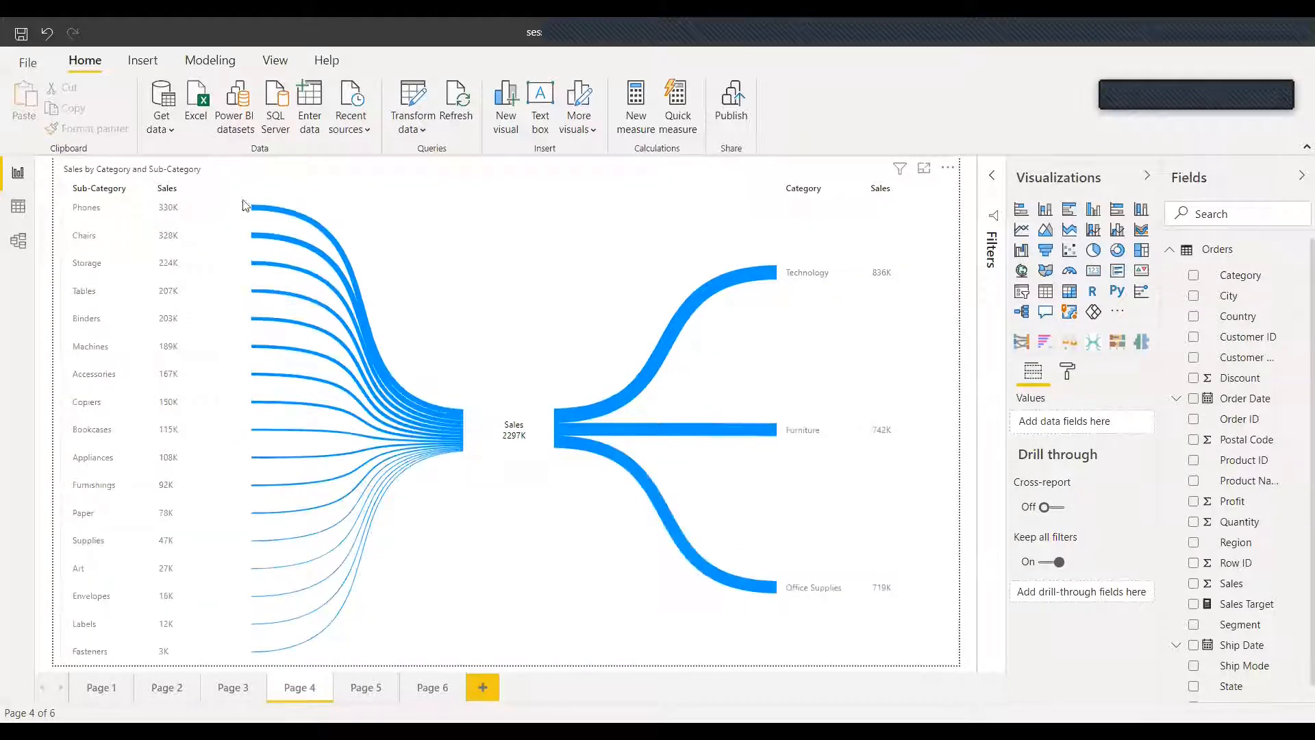
click(366, 689)
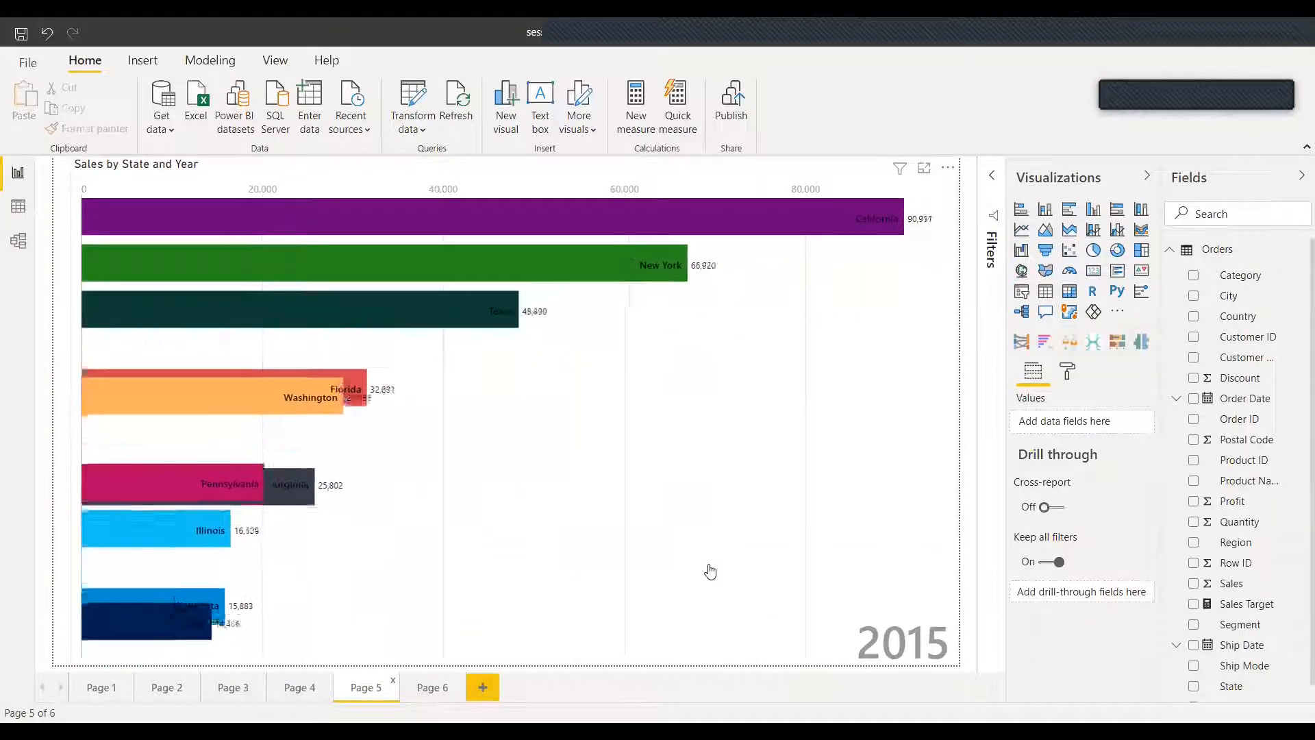
click(430, 688)
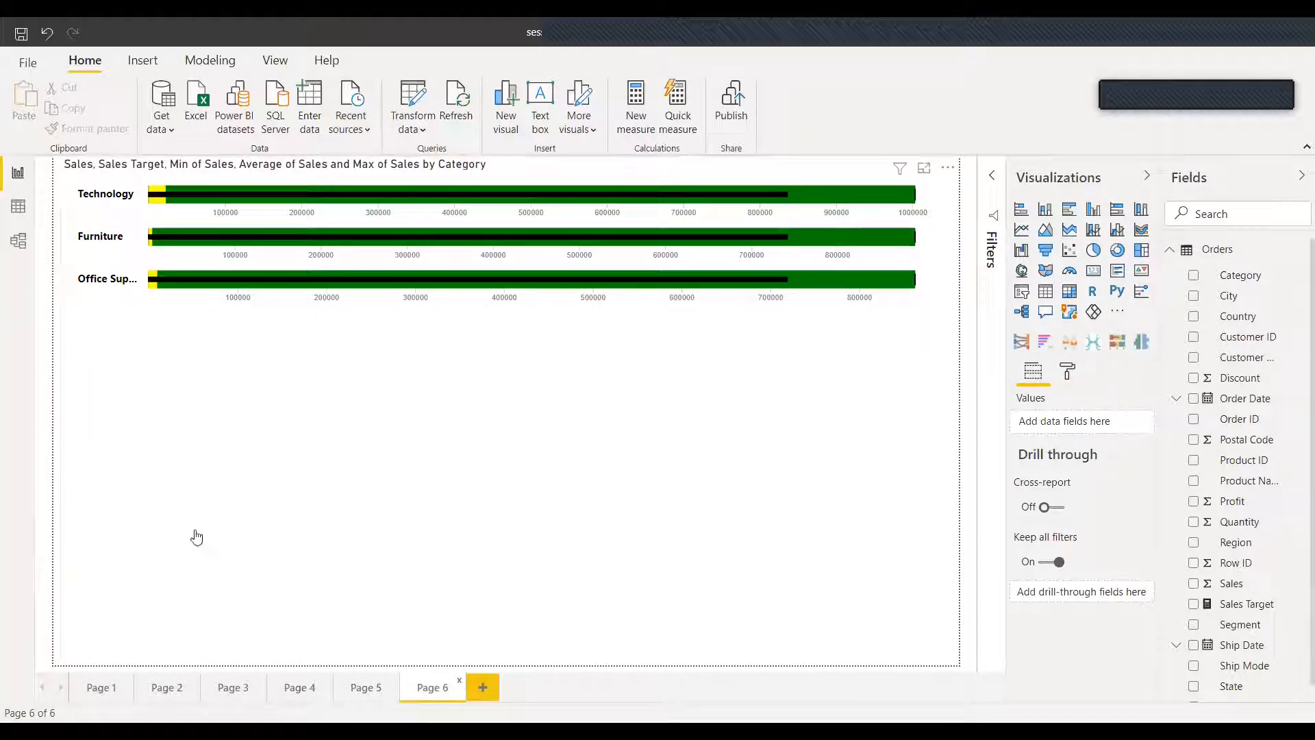
click(93, 688)
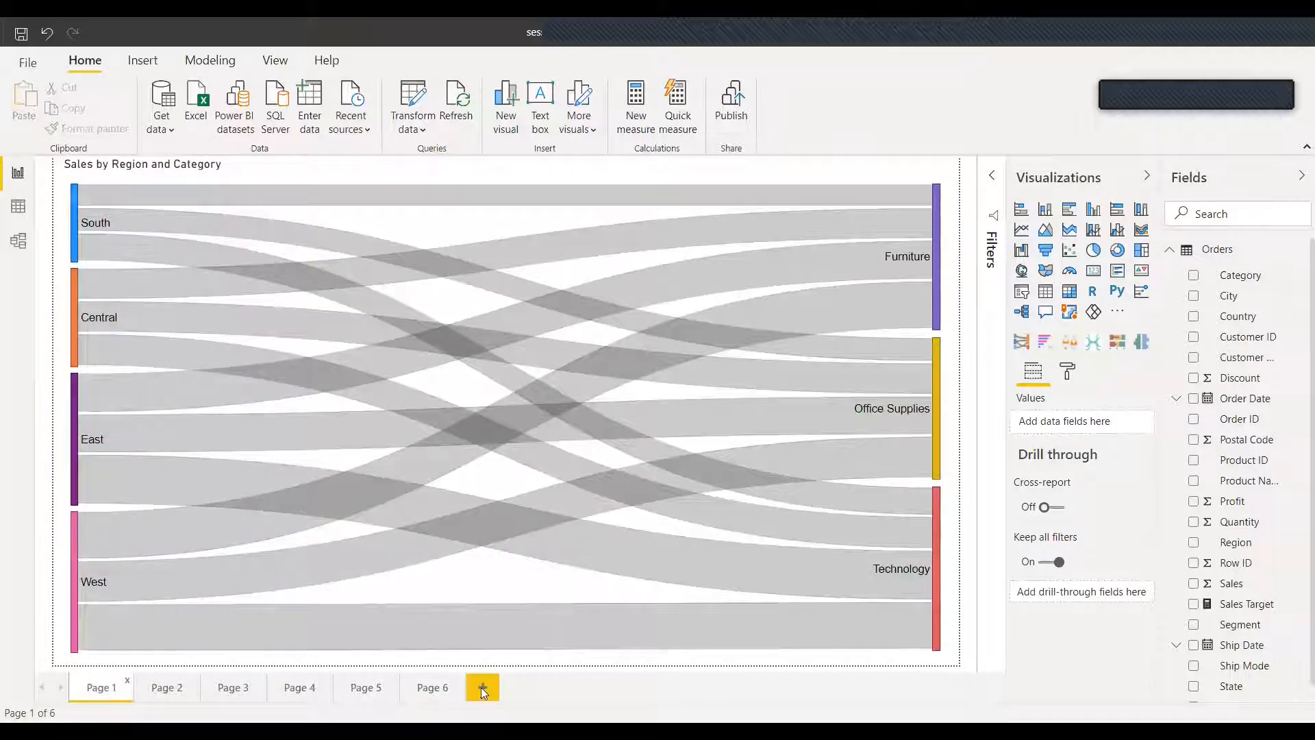
Add a new blank page to the report
click(482, 688)
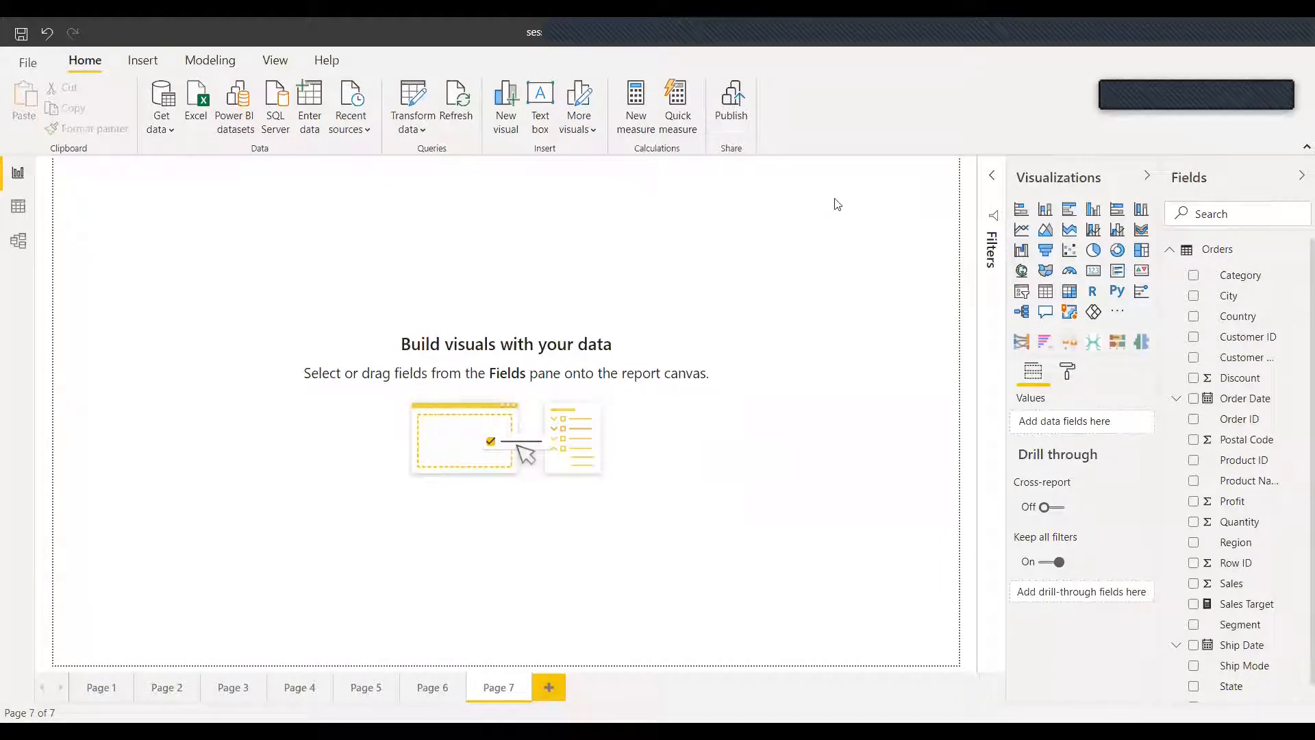
Examine the columns and rows of the Orders table in the data view and return to the blank report page
click(28, 208)
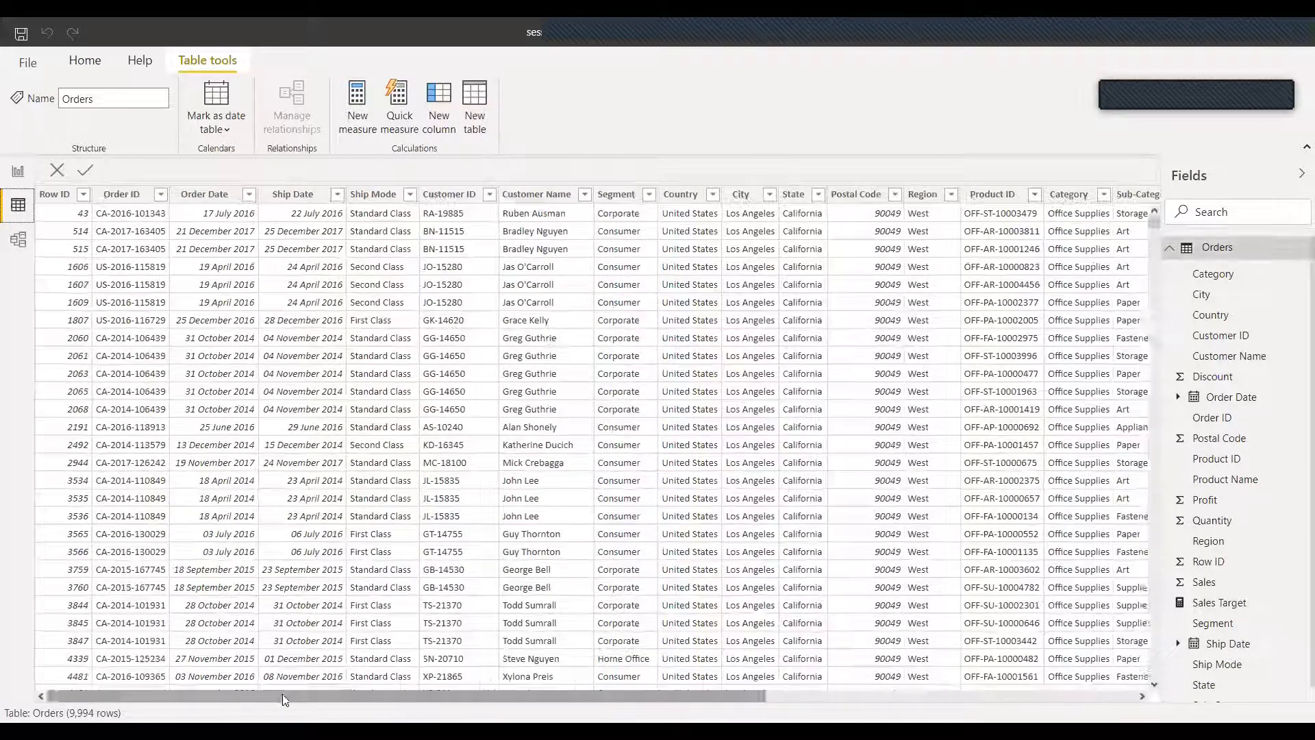
scroll(233, 692, right, 5)
scroll(221, 692, left, 2)
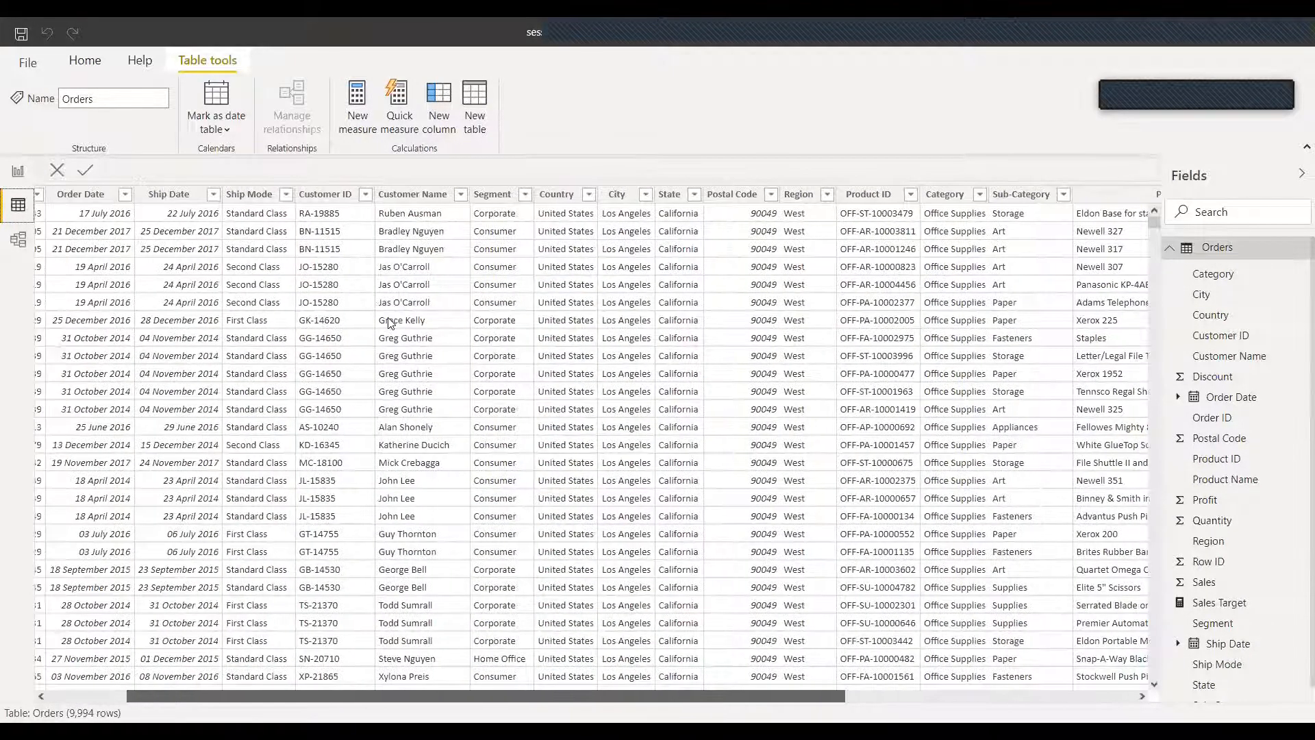
scroll(388, 322, left, 3)
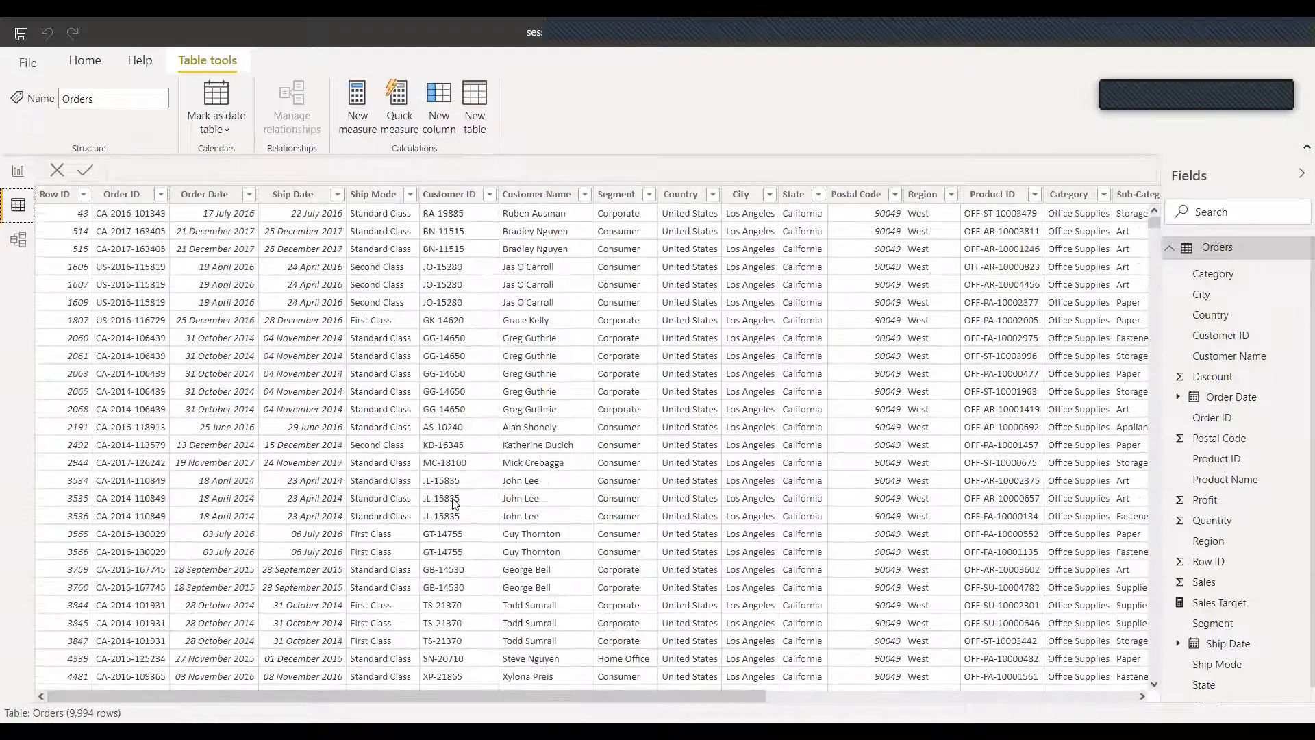
scroll(411, 683, right, 3)
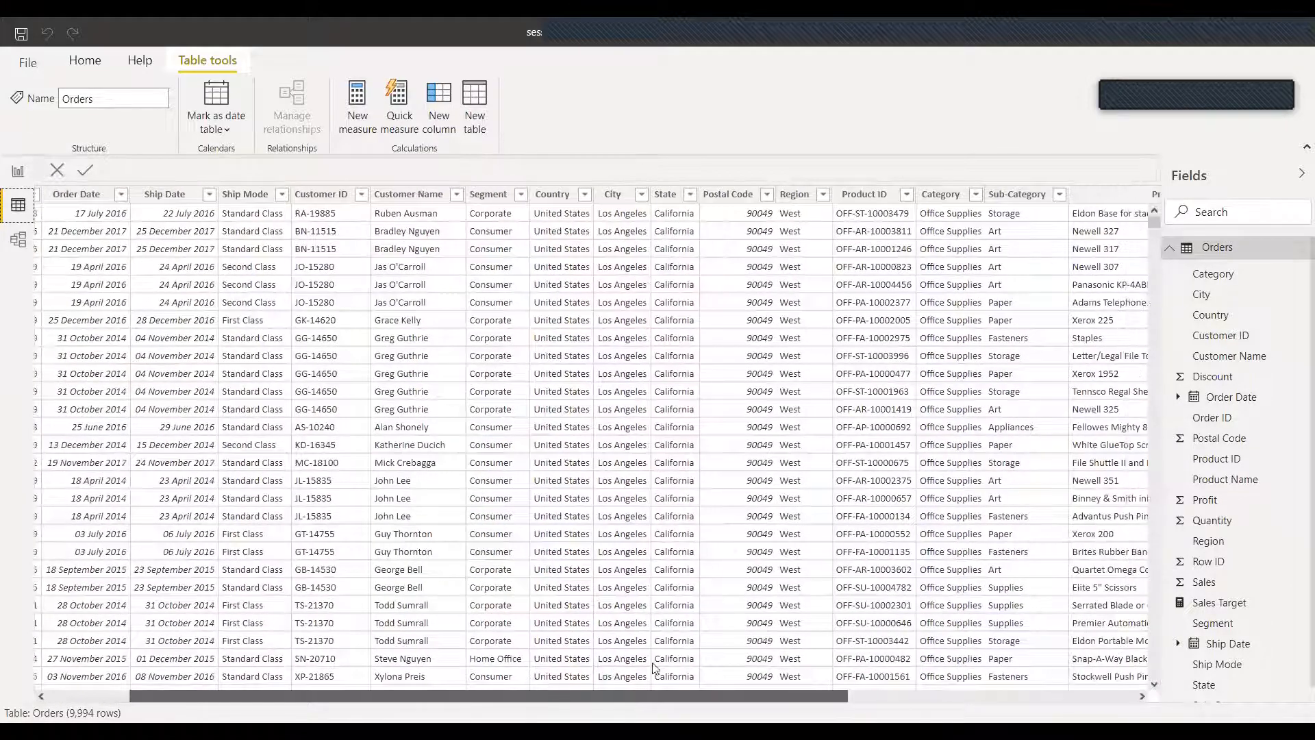
scroll(707, 681, right, 6)
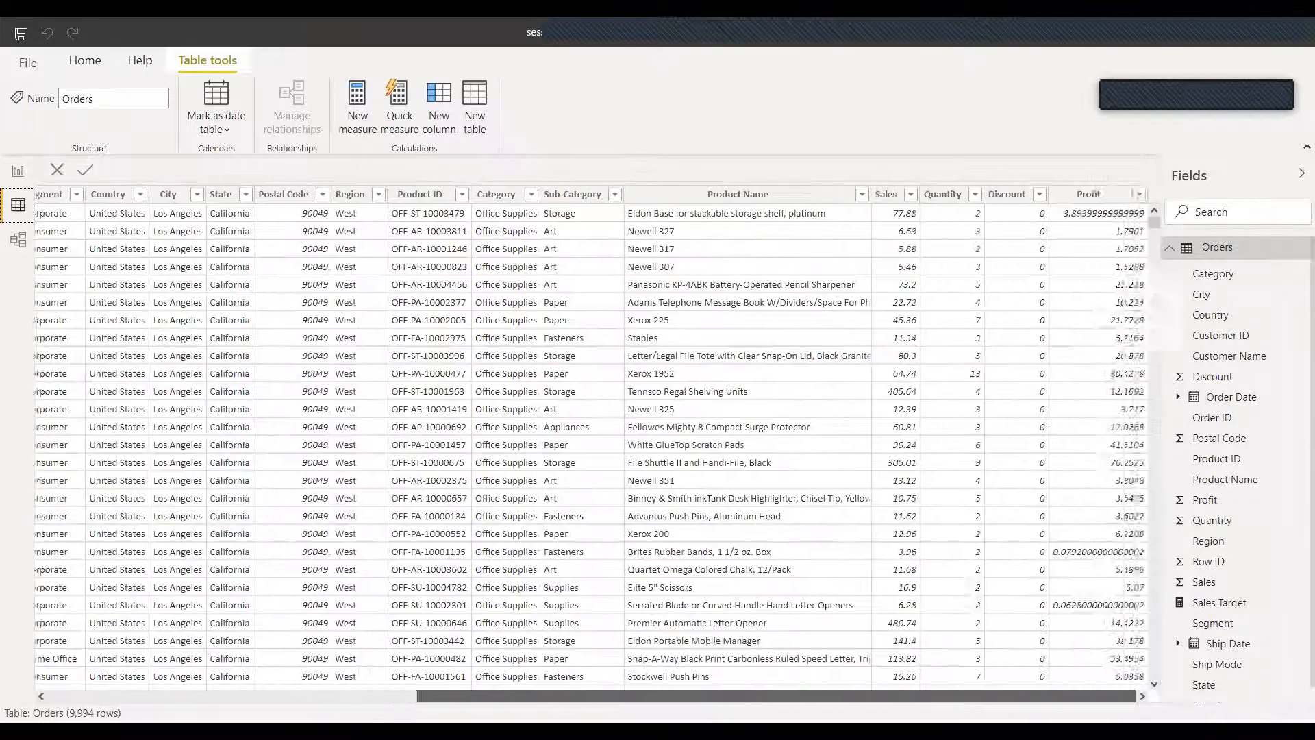
drag(708, 693, 159, 513)
scroll(205, 656, down, 8)
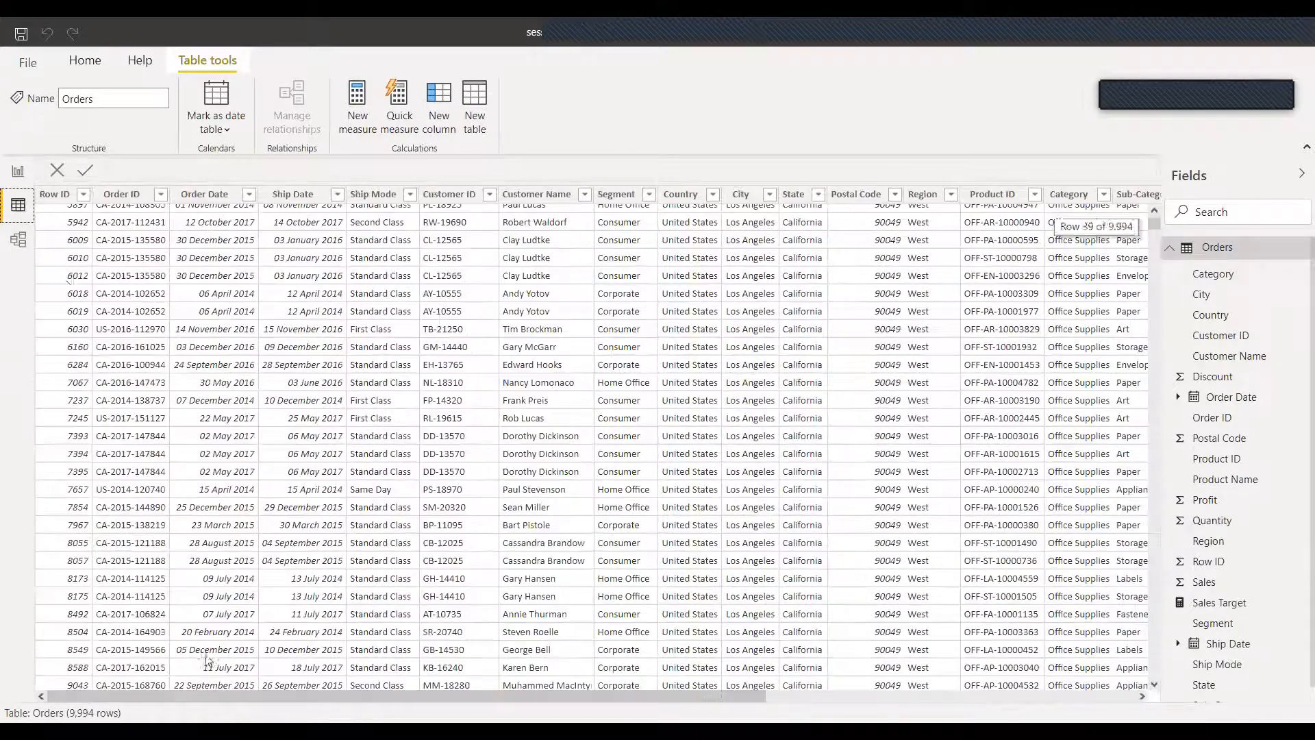
click(18, 172)
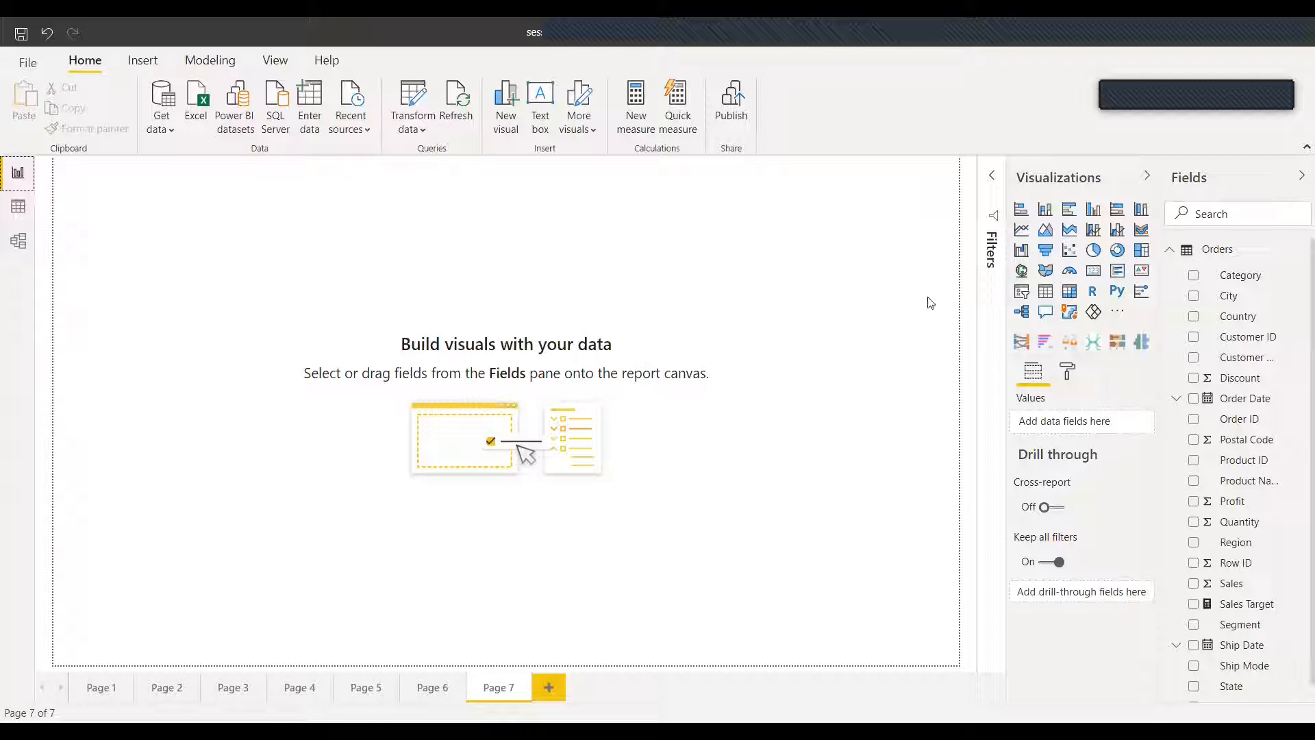
Search the AppSource custom visuals for "sankey"
click(1120, 314)
click(1175, 323)
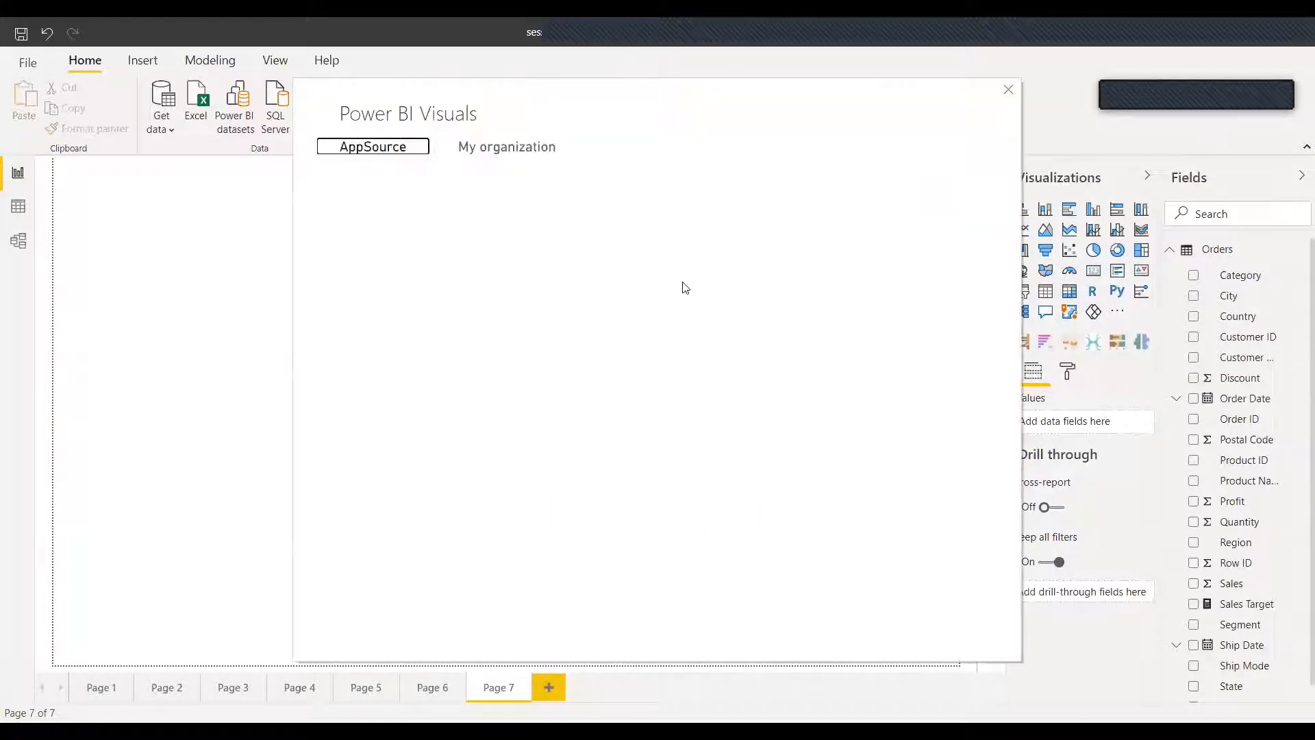
click(379, 207)
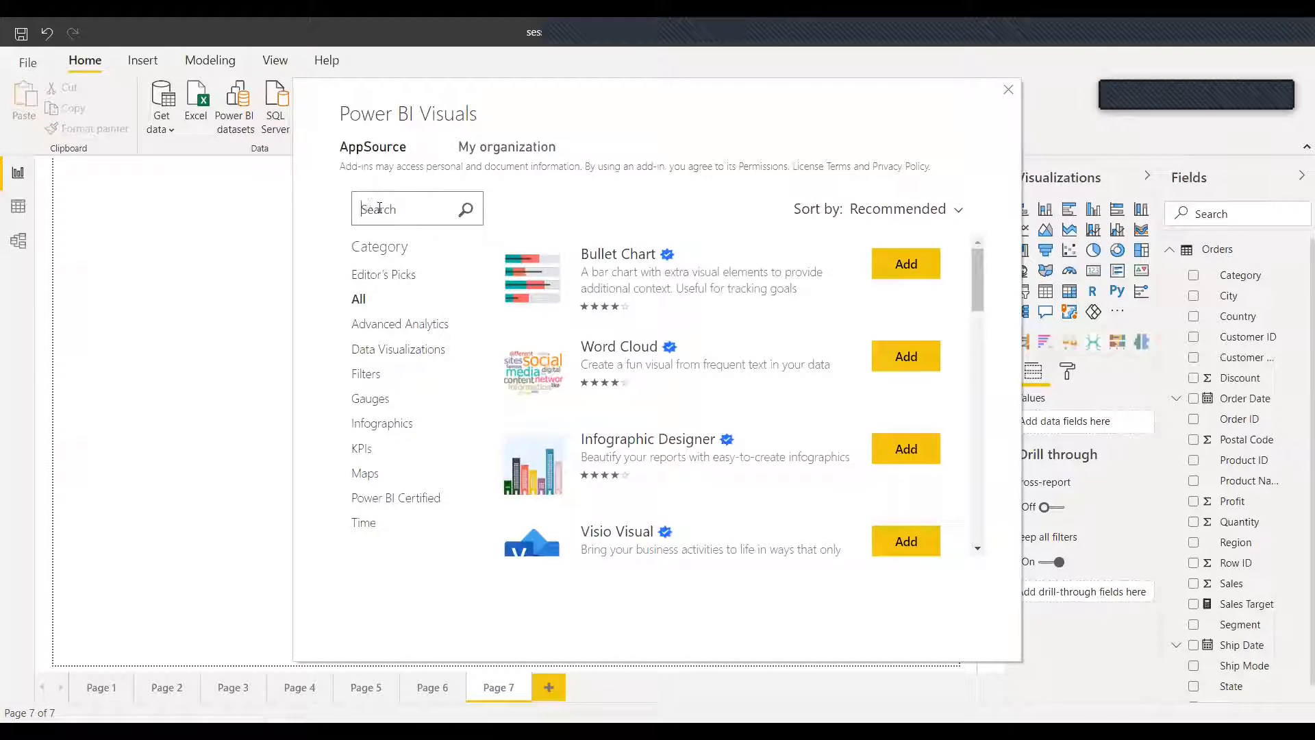
text(sankey)
click(465, 209)
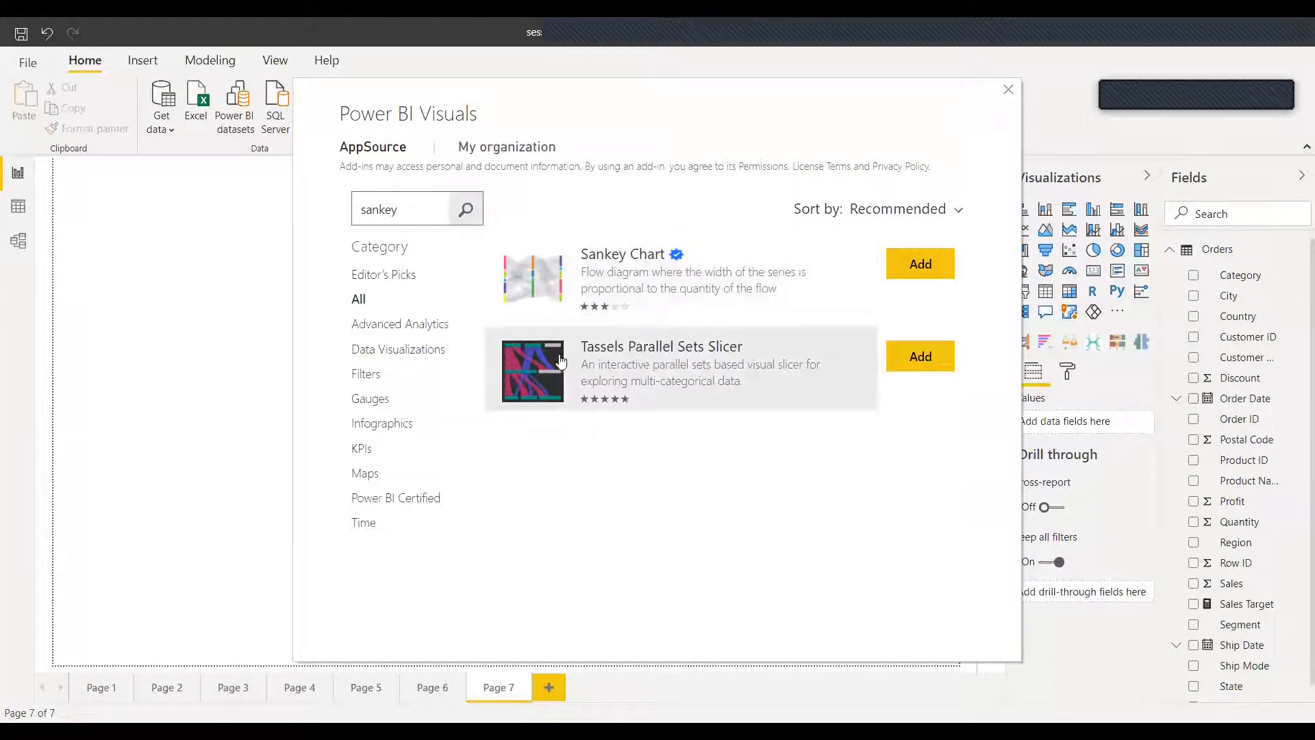
Read the full description of the Sankey Chart visual and close the visuals gallery without adding it
click(696, 266)
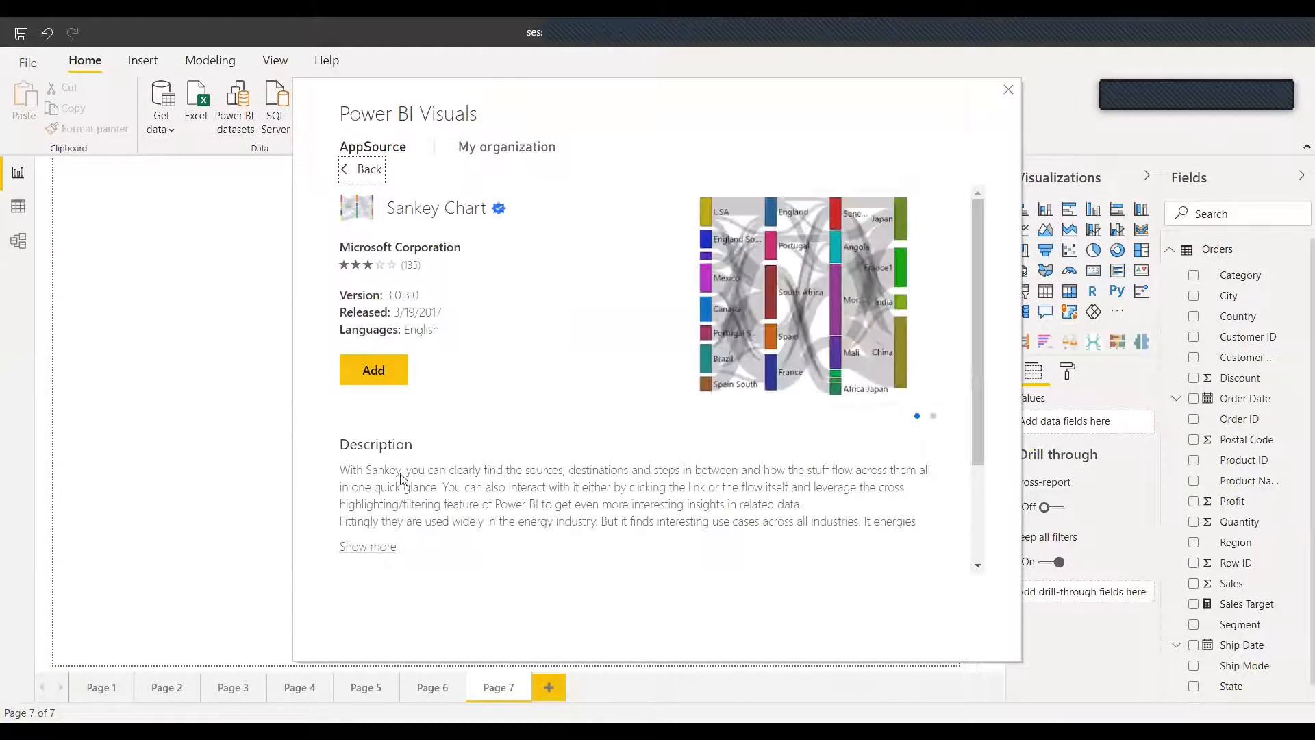
scroll(438, 493, down, 2)
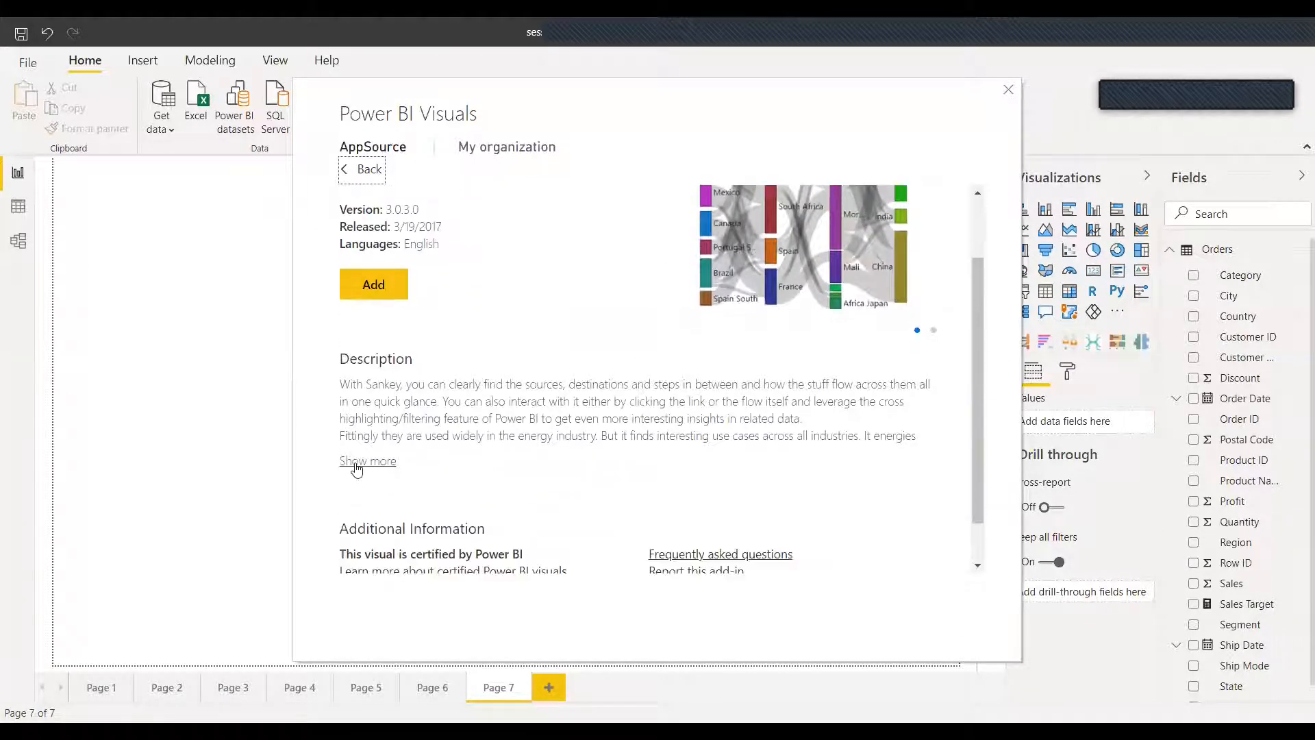
click(355, 461)
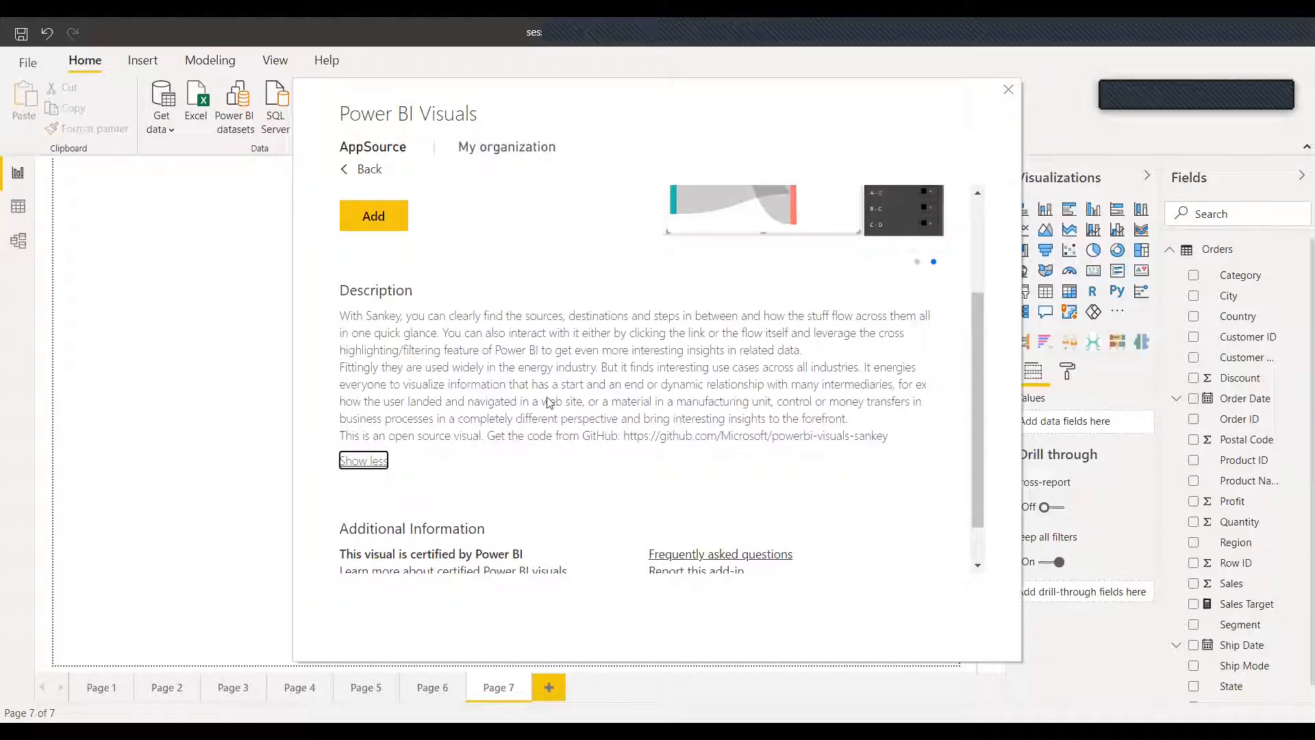
scroll(543, 400, up, 2)
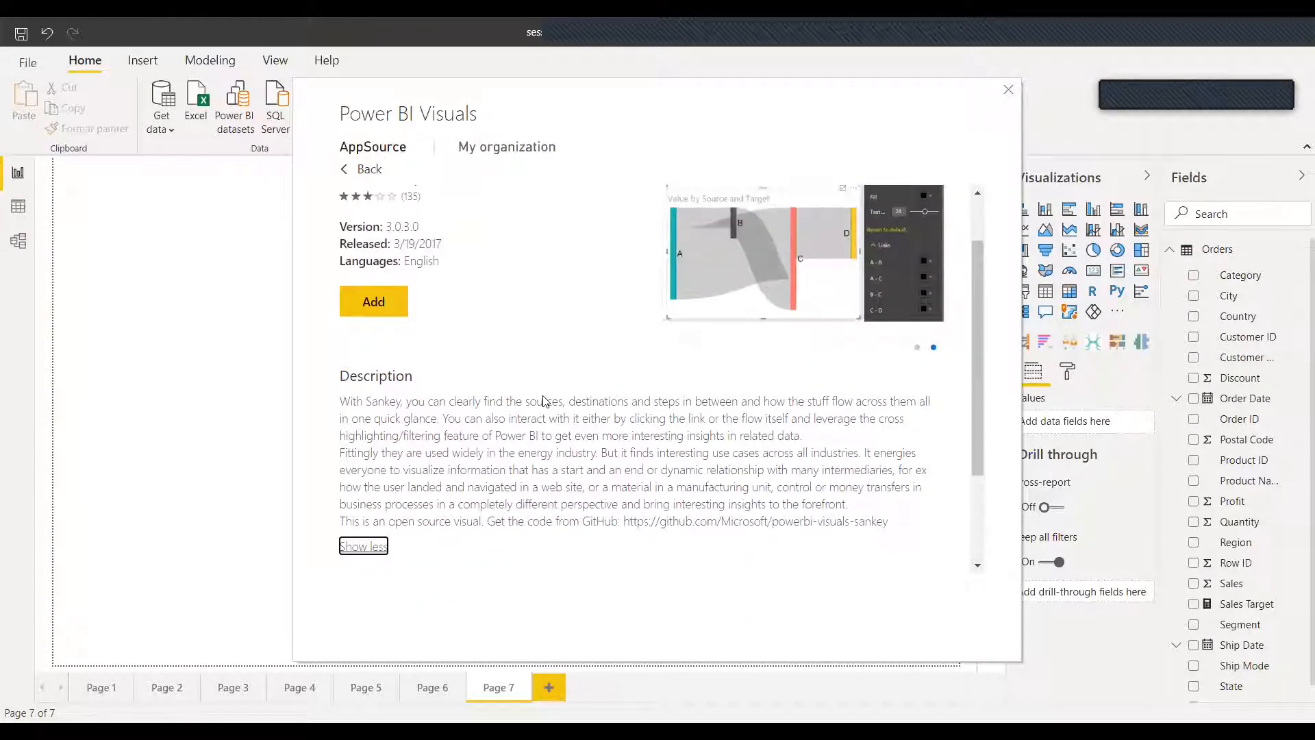
scroll(544, 401, up, 1)
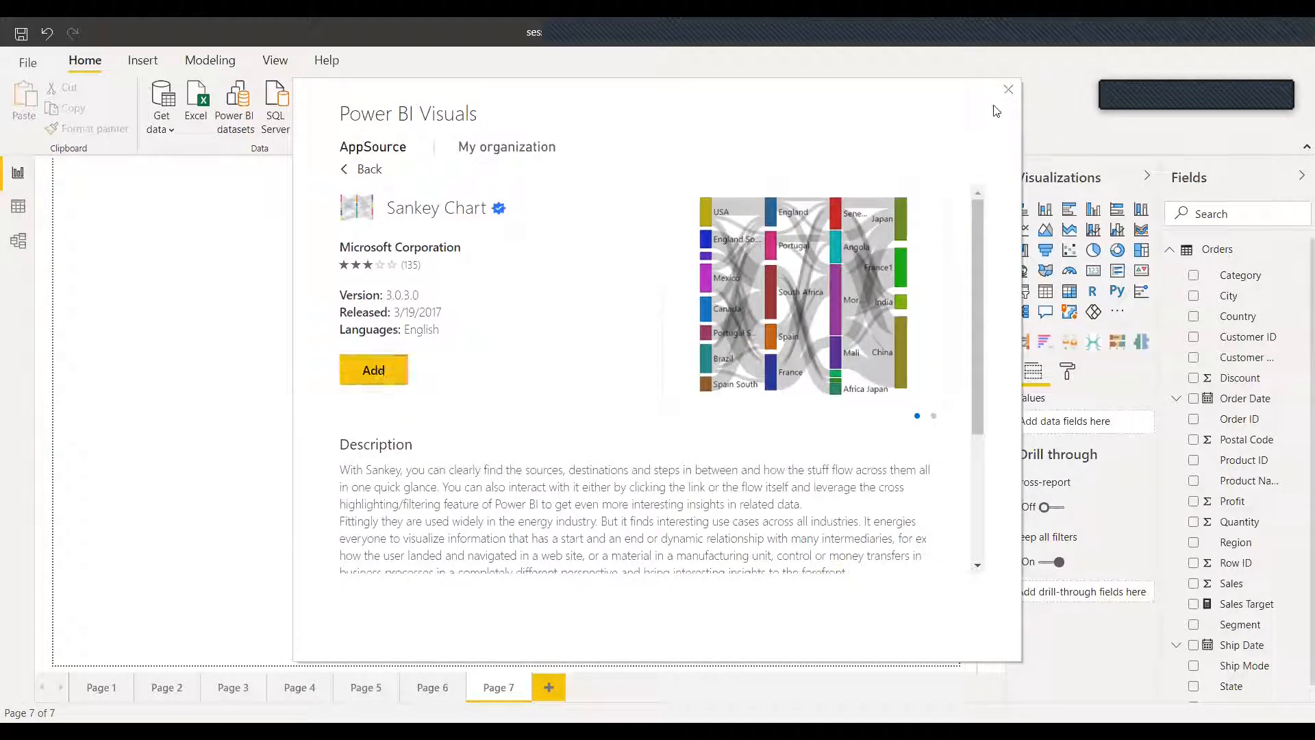
click(1010, 90)
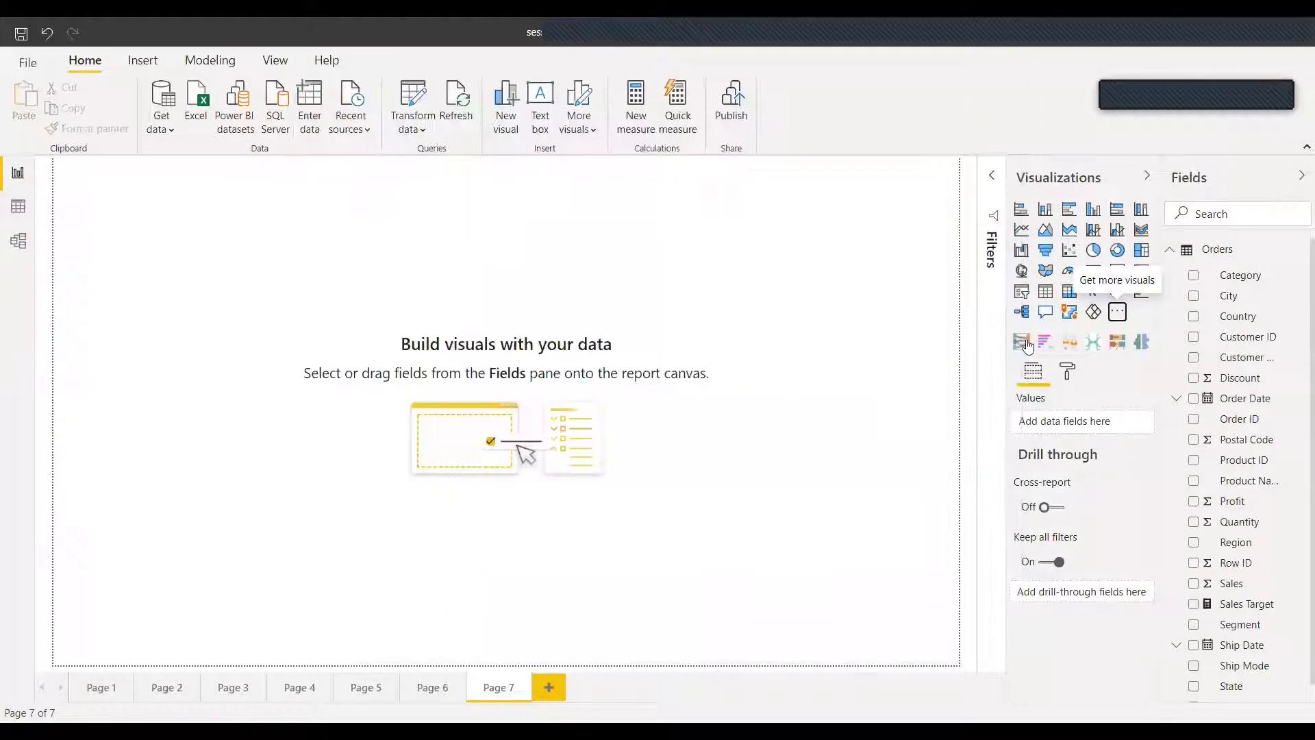
Insert the already imported Sankey chart on the blank page and enlarge it to fill almost the whole canvas
click(1021, 342)
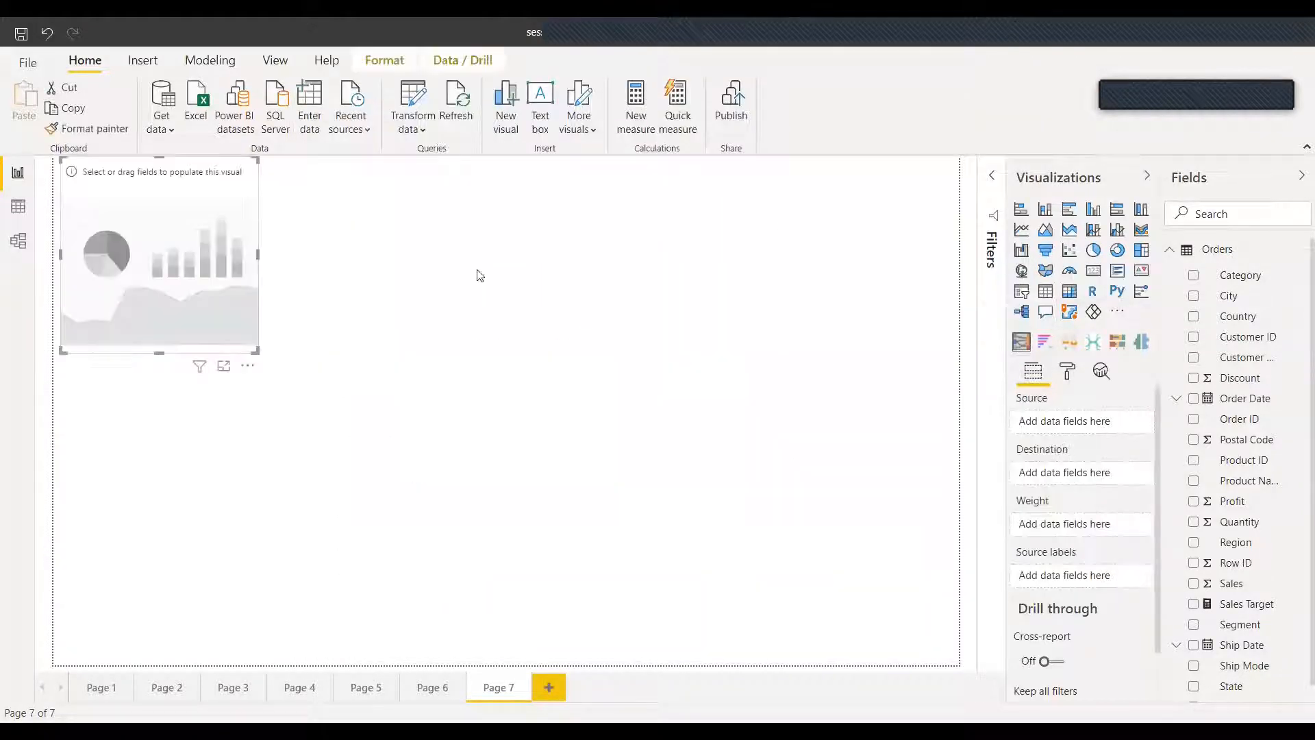
drag(257, 351, 940, 663)
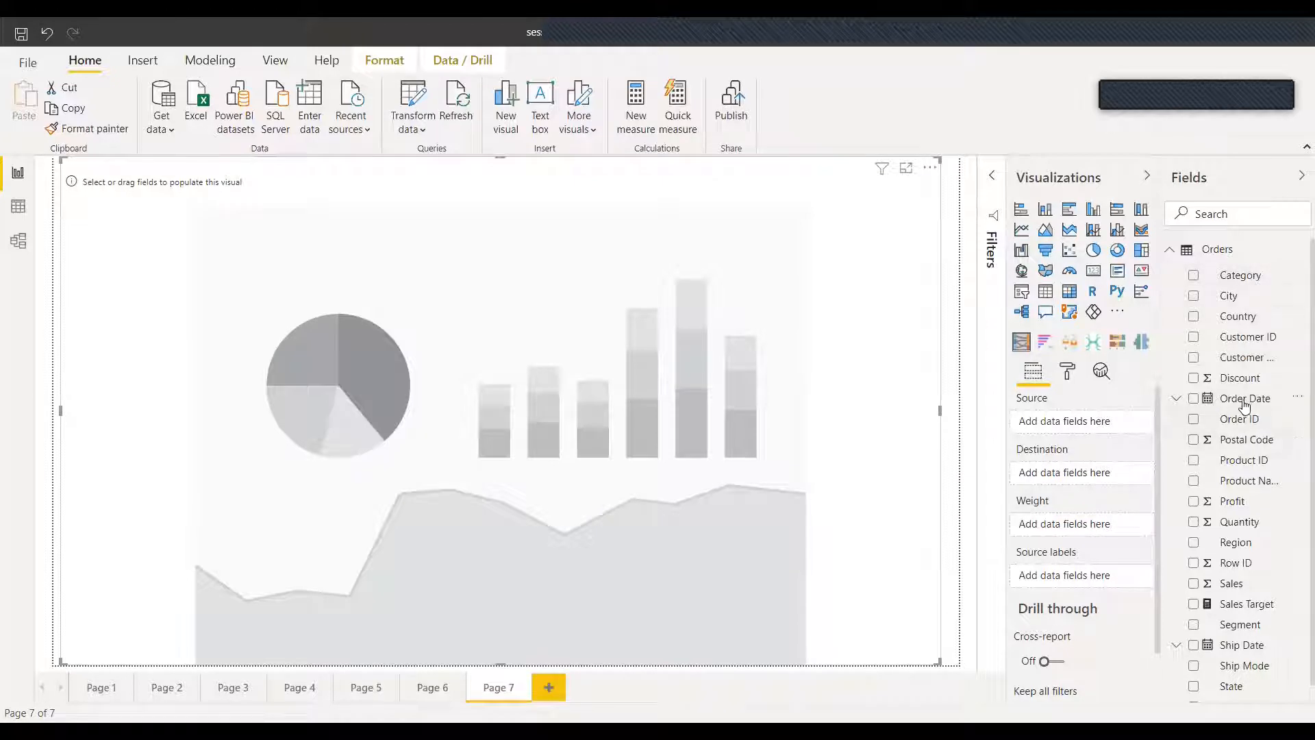
Assign Region as the Sankey chart's source, Category as its destination and Sales as its weight
drag(1250, 550, 1093, 430)
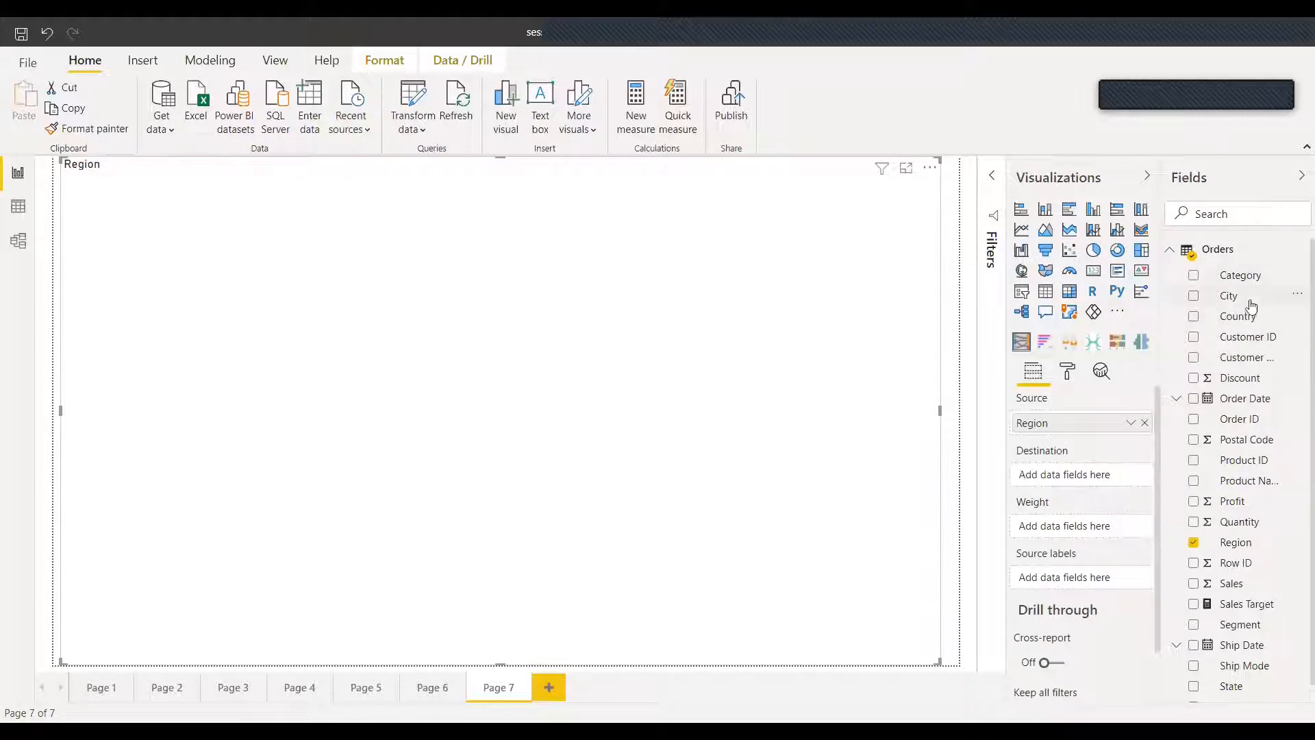
drag(1251, 277, 1095, 475)
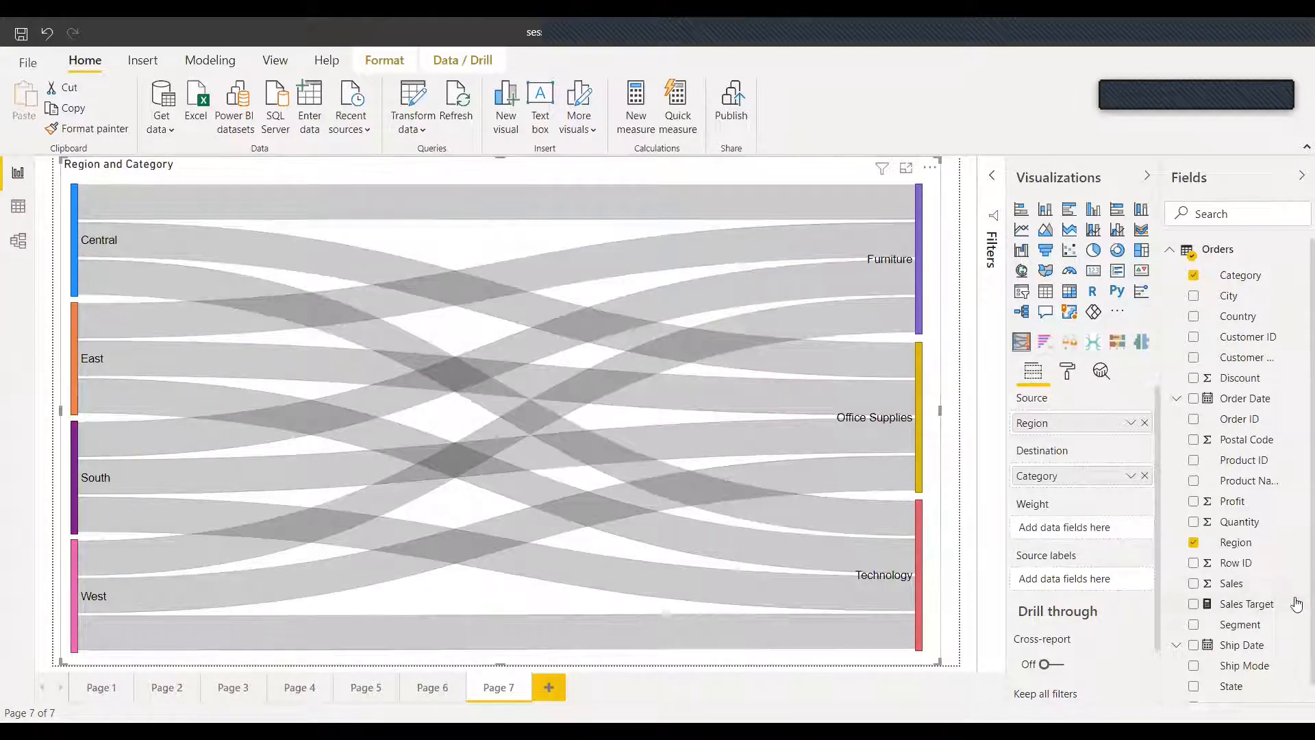
drag(1242, 591, 1089, 533)
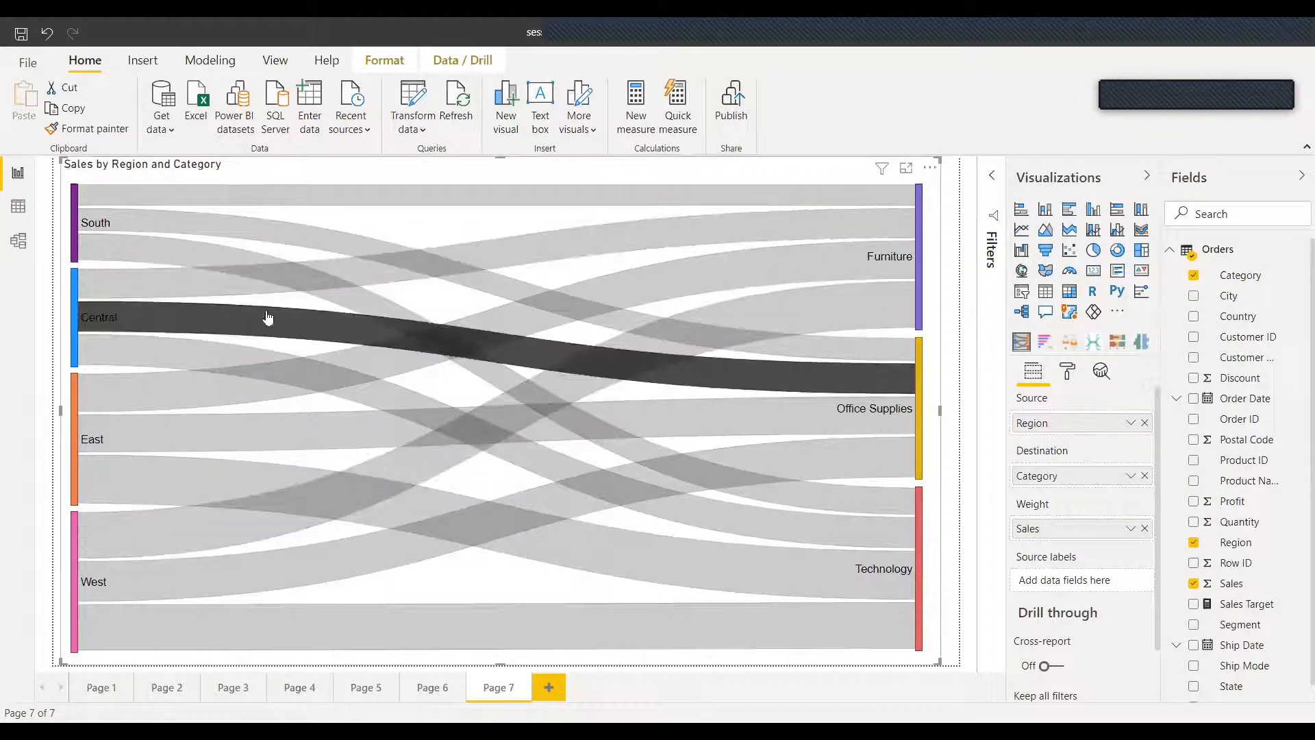
mouse_move(658, 560)
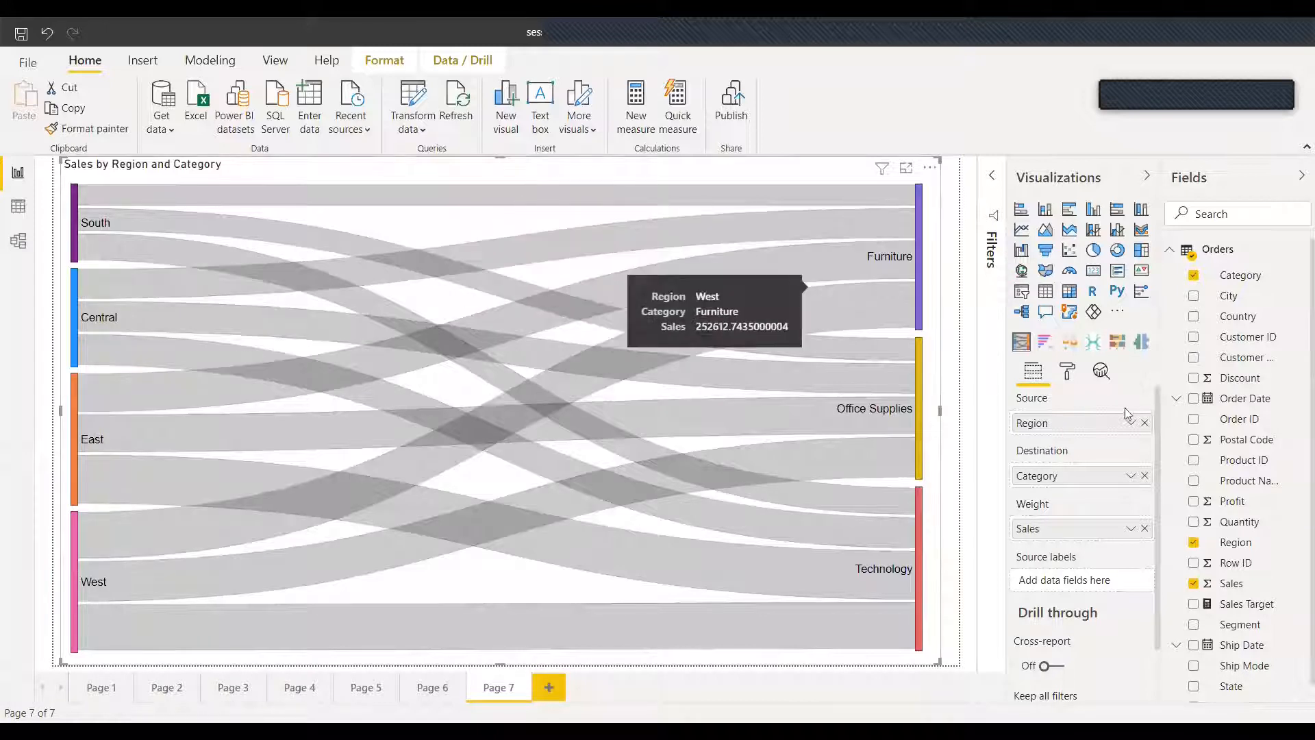
Preview the data link labels on the Sankey chart's flows and turn them back off
click(1068, 373)
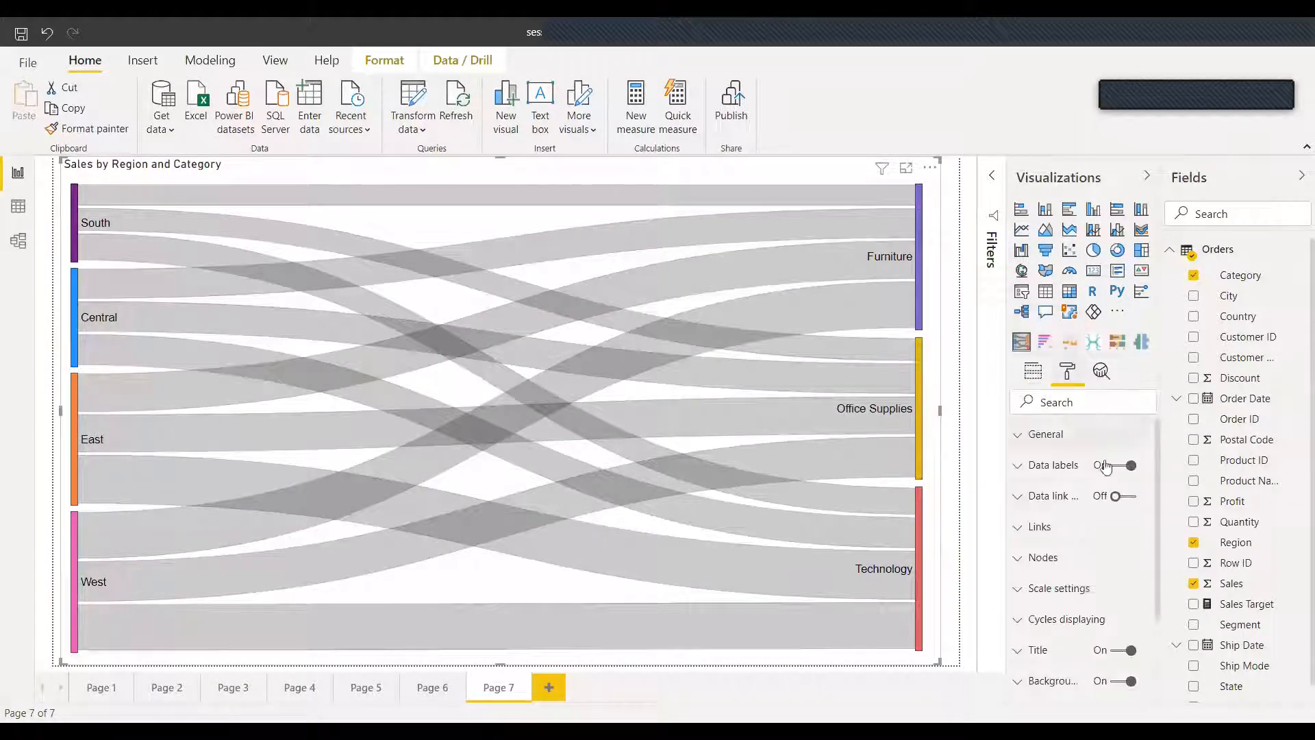
click(1126, 497)
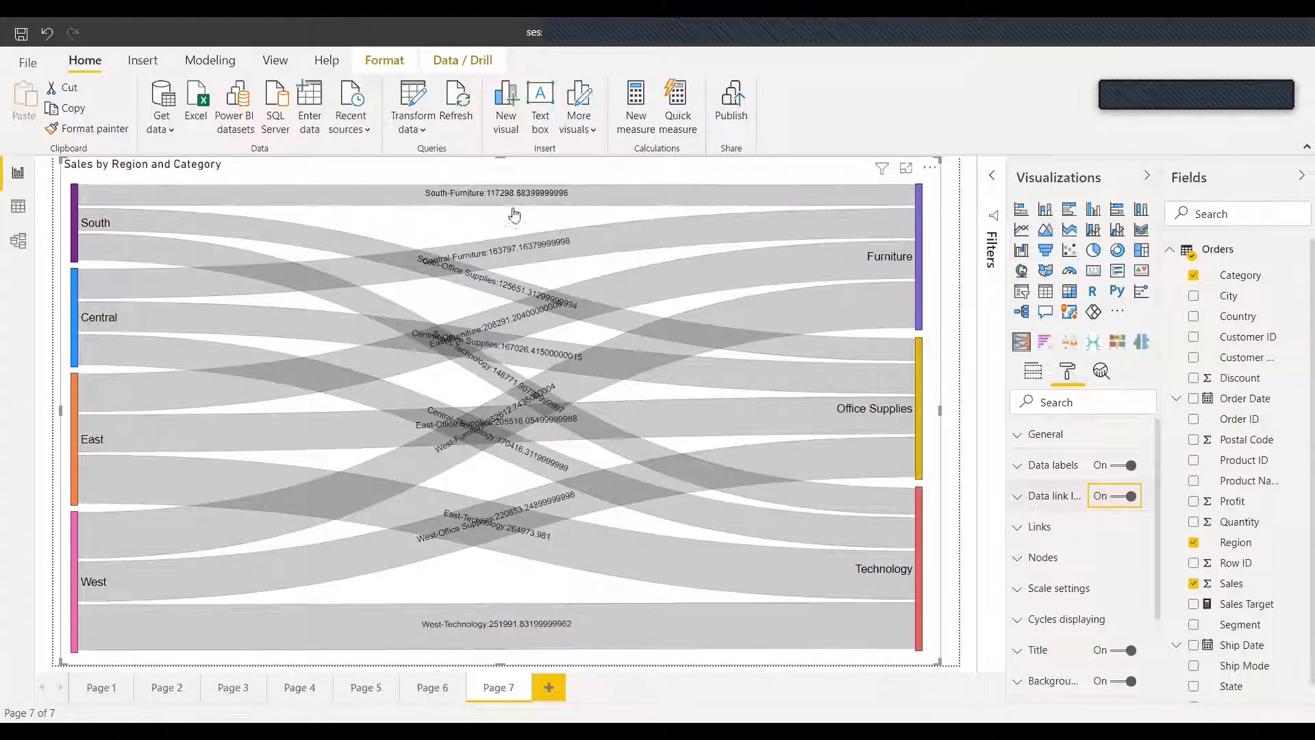
click(1110, 499)
Try a blue theme color on the South - Furniture link and revert it to the default
click(1040, 526)
scroll(1096, 507, down, 1)
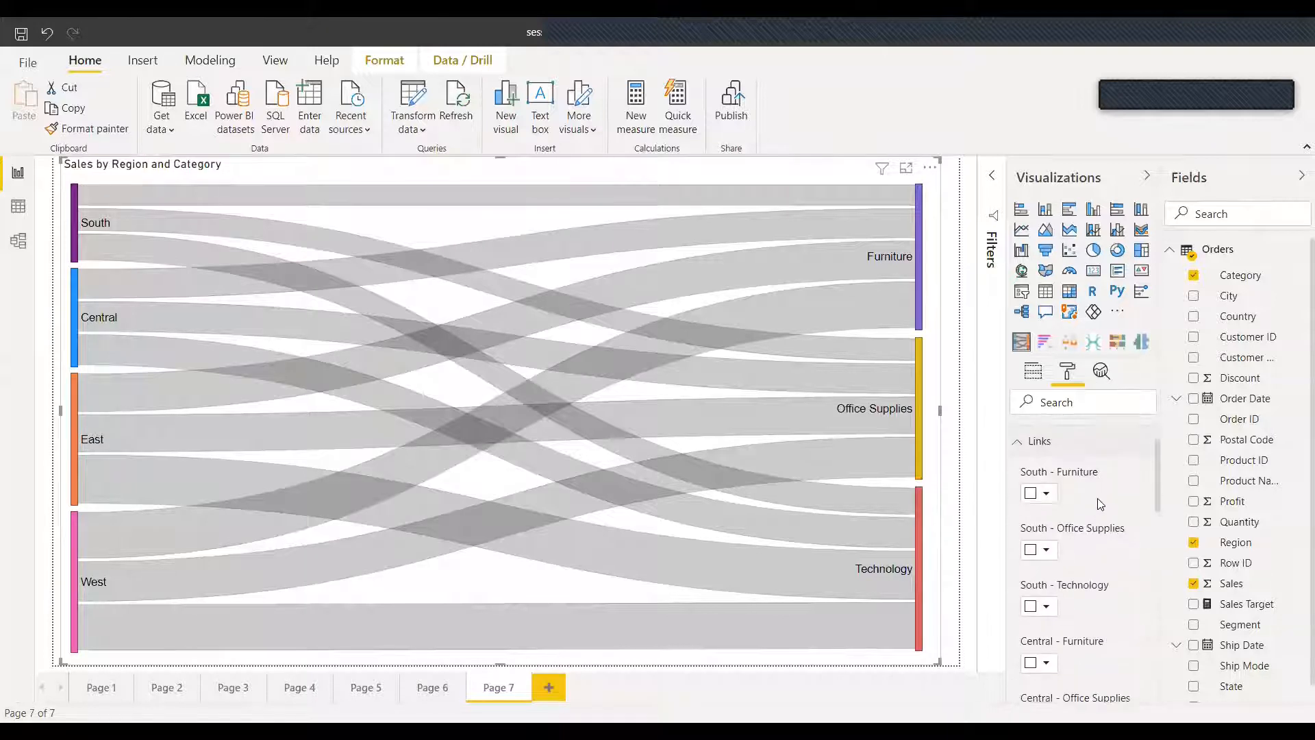
click(1044, 494)
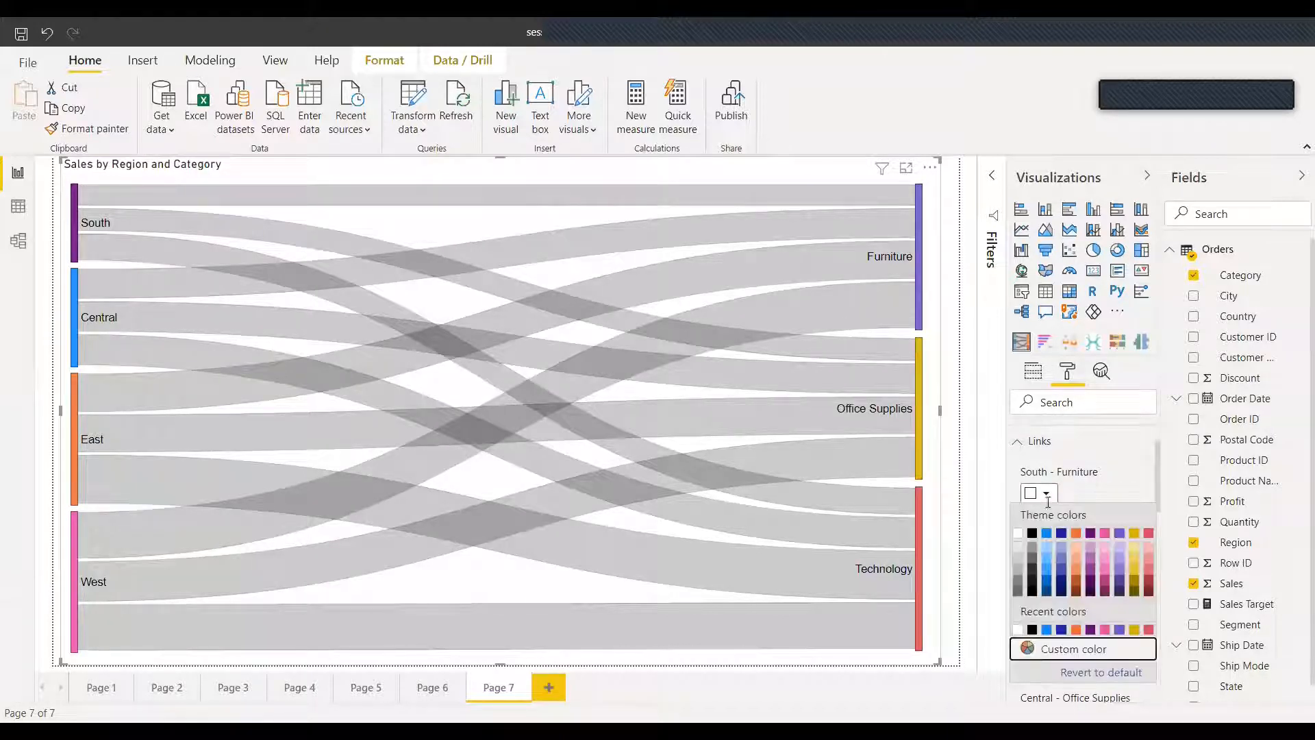
click(1046, 534)
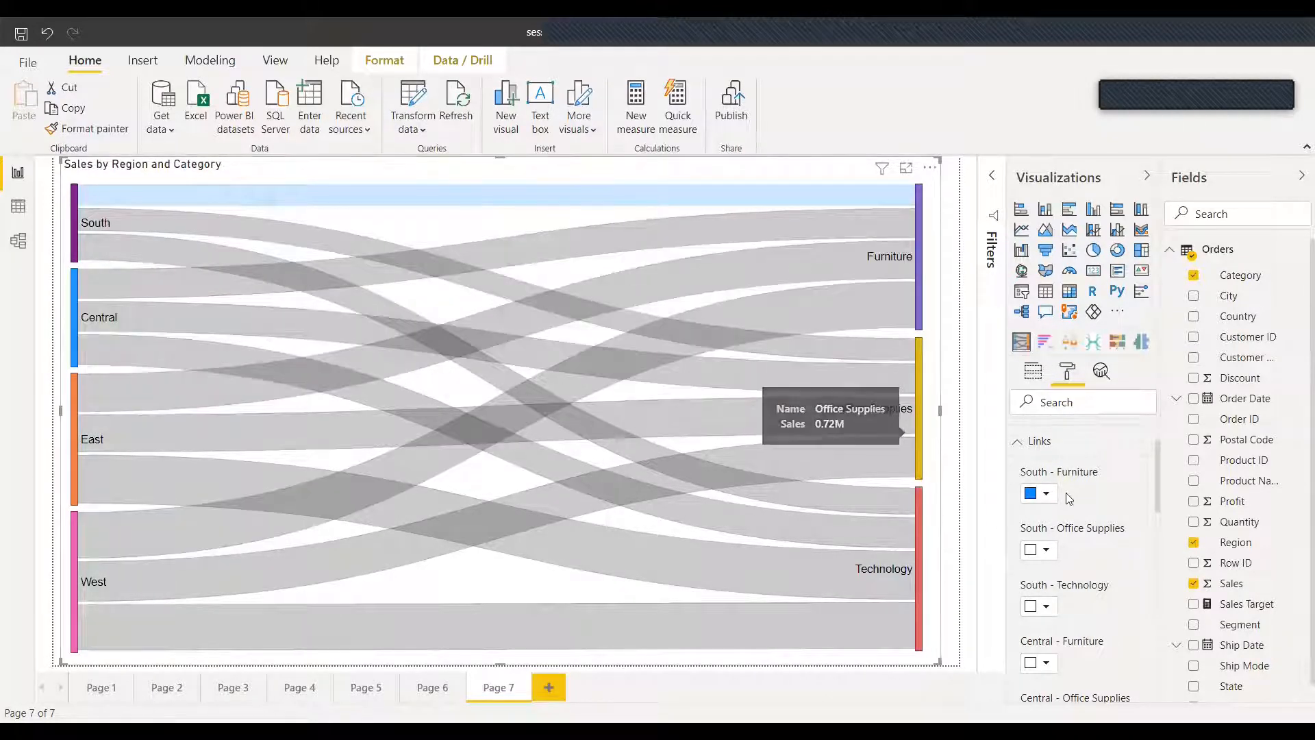
click(1045, 497)
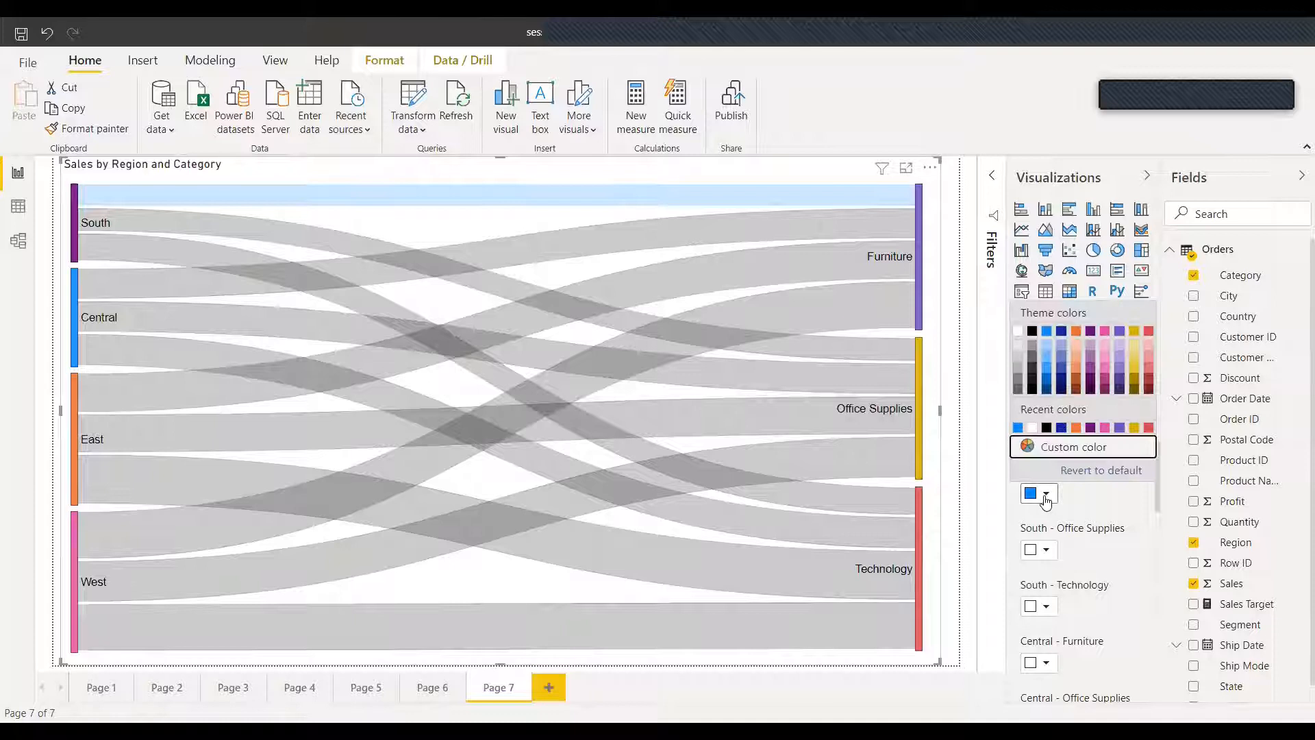
click(1075, 471)
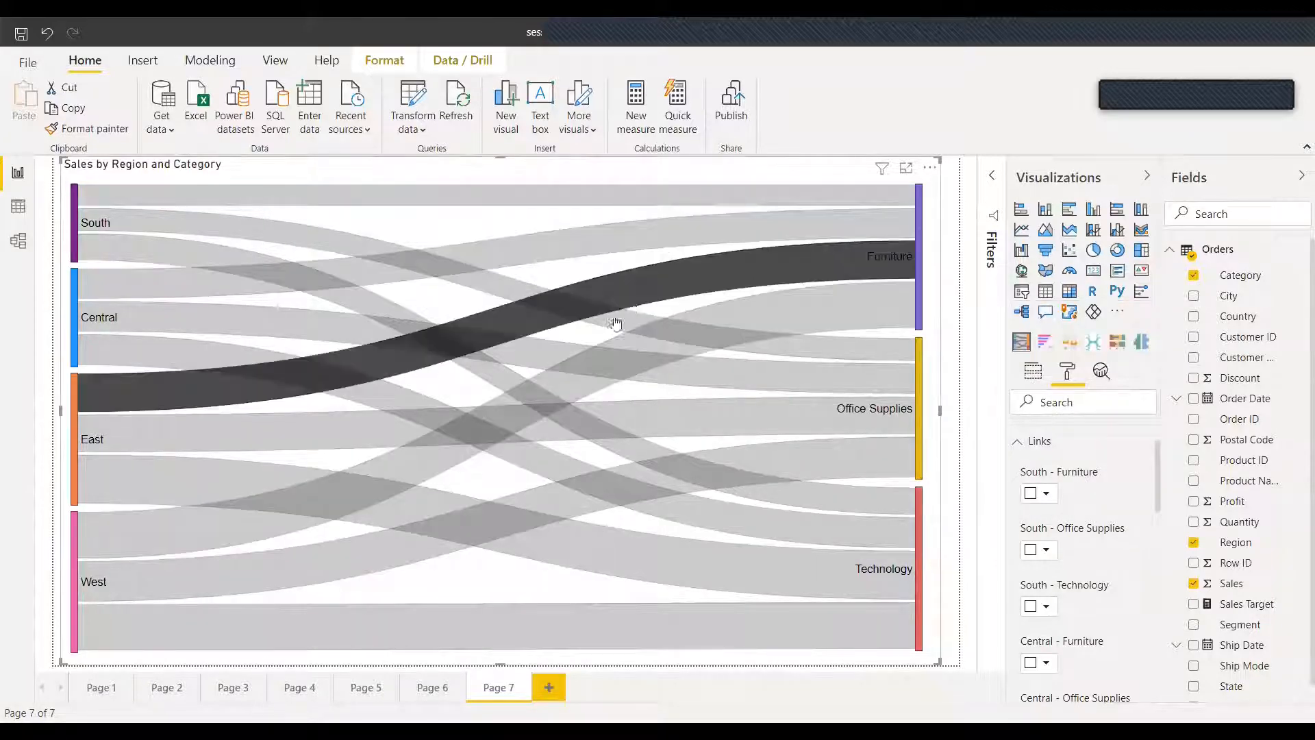
Review the Sankey chart's node color options and the remaining formatting settings without changing them
scroll(1075, 538, up, 2)
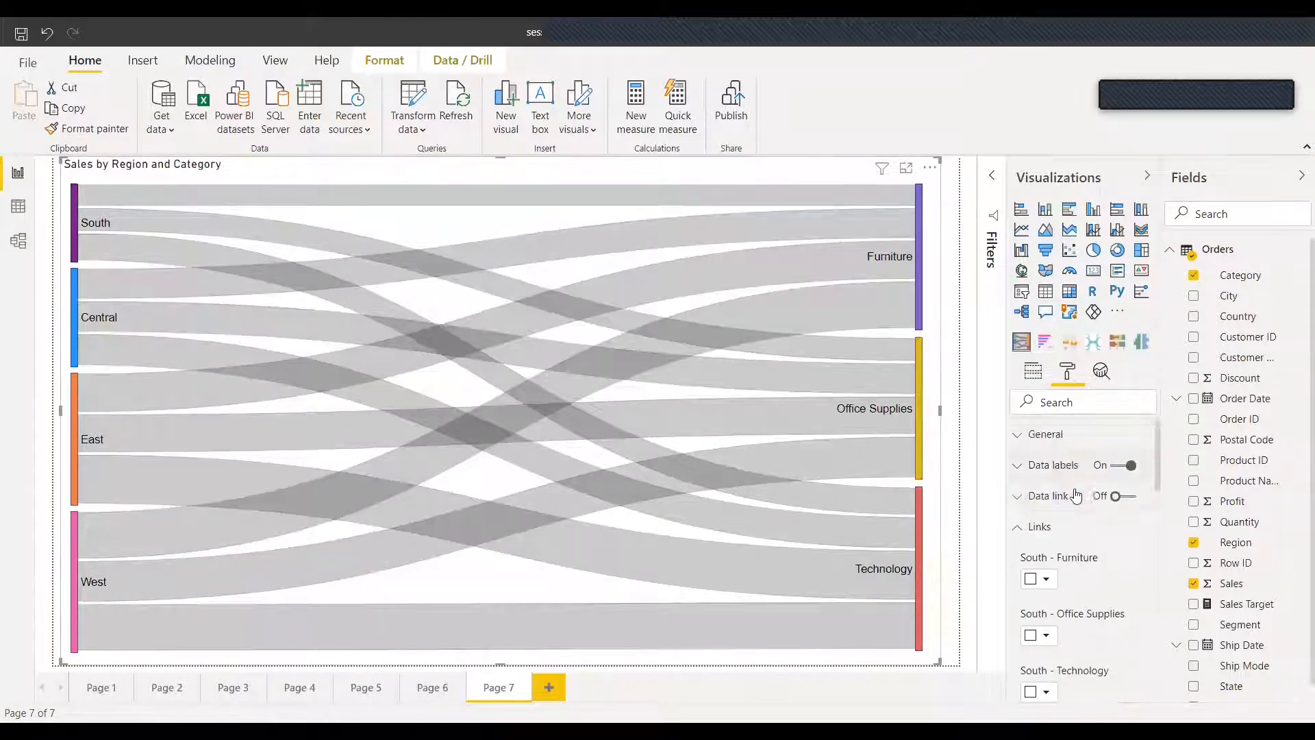
click(1078, 529)
scroll(1078, 529, down, 2)
click(1067, 471)
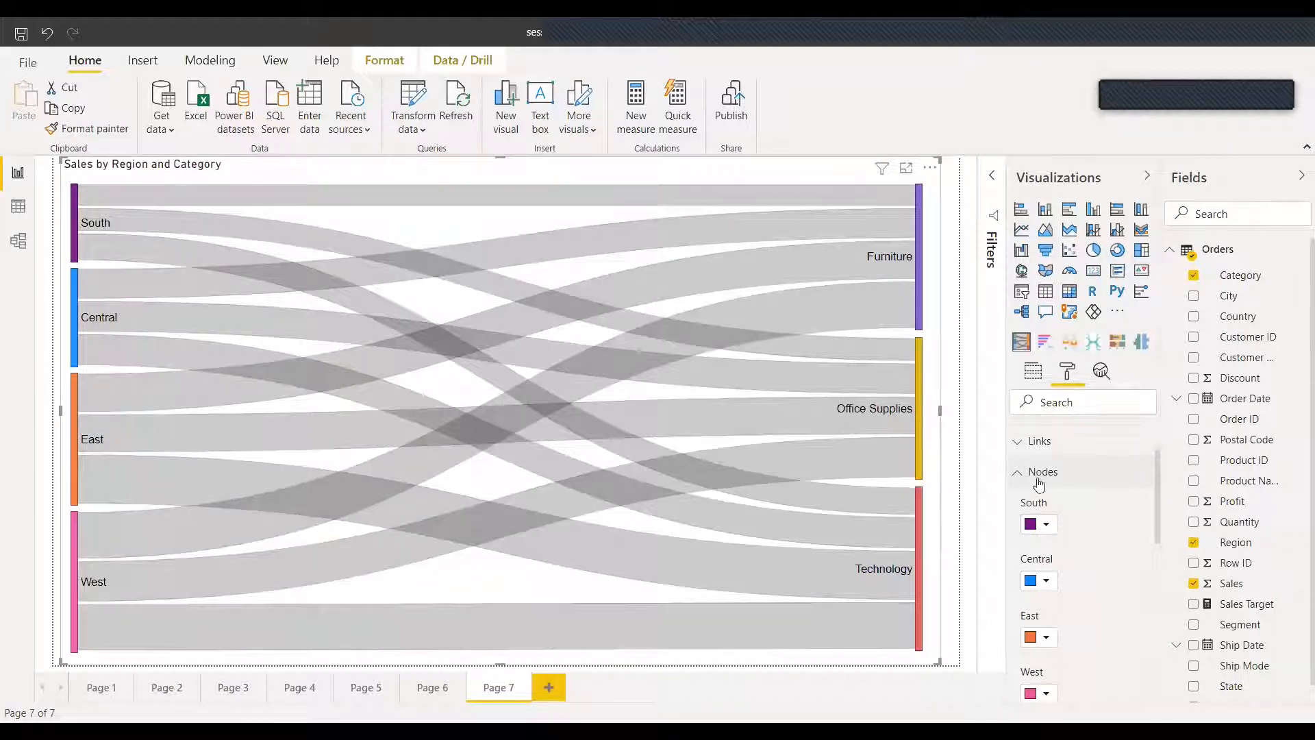
click(1061, 482)
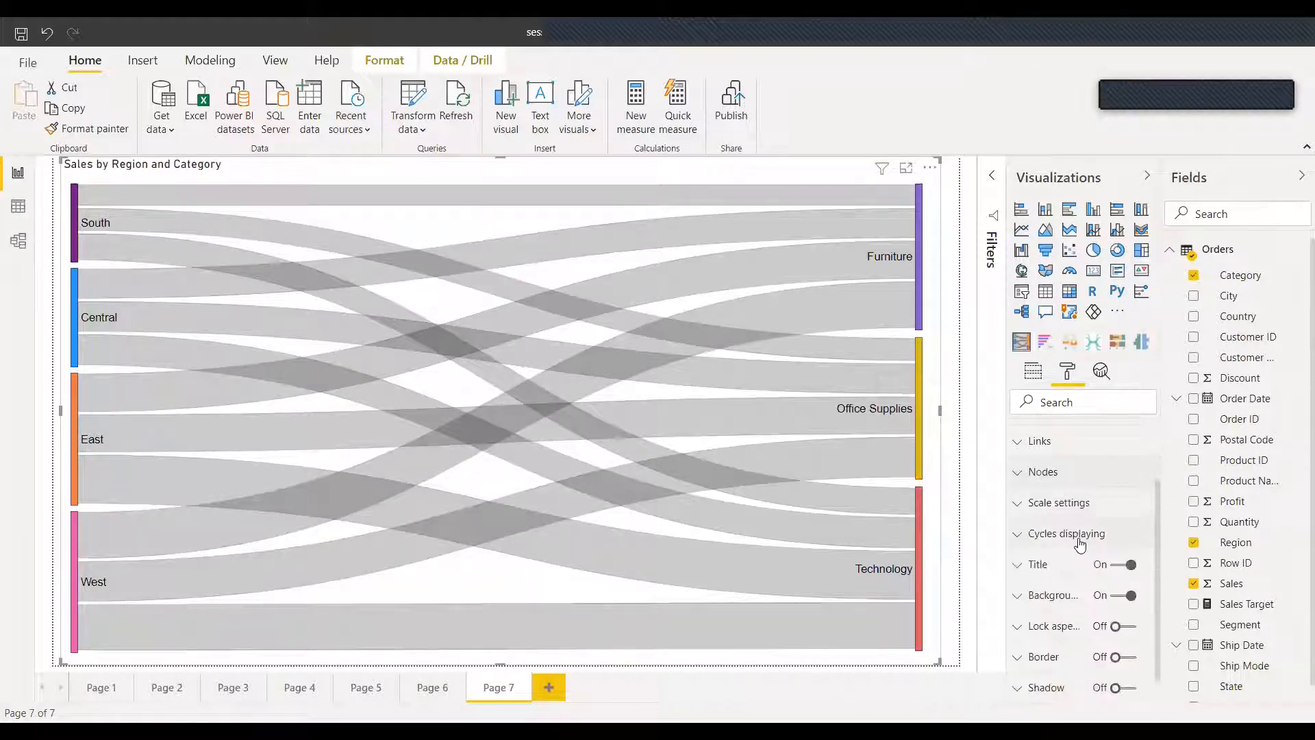
scroll(1078, 545, down, 1)
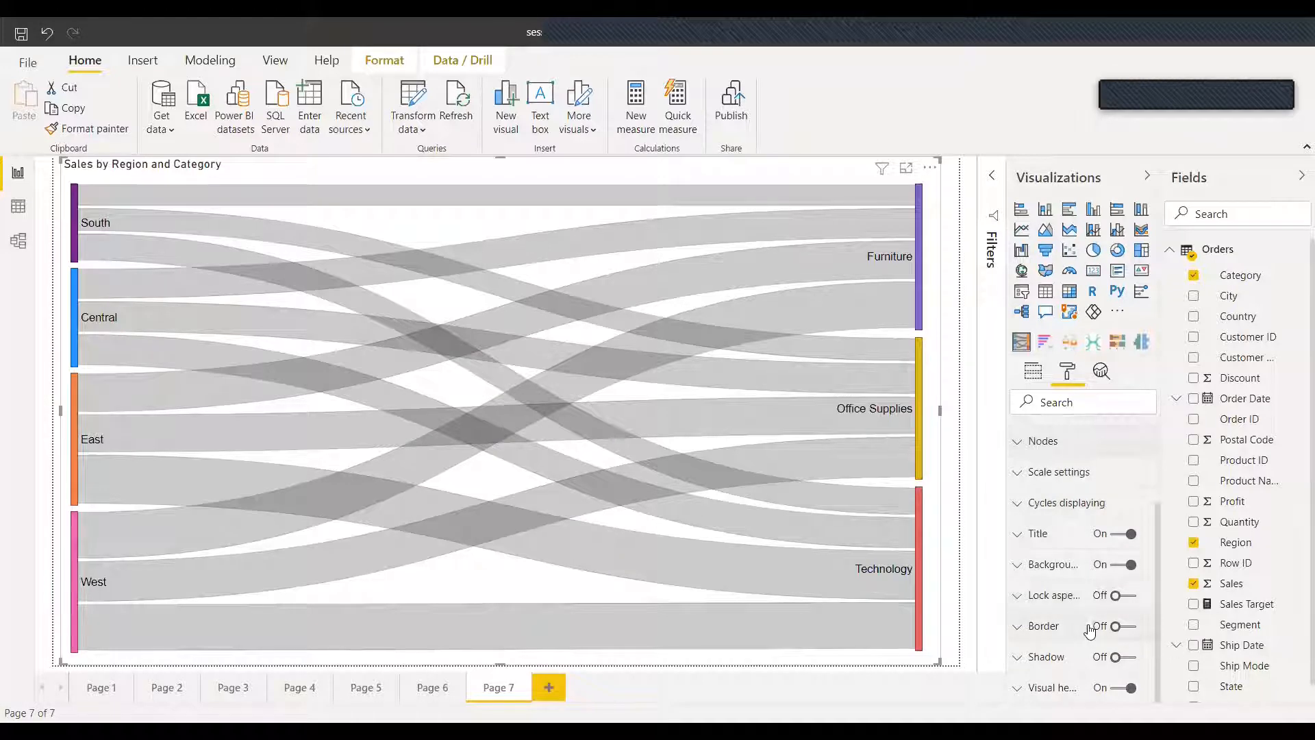
scroll(1080, 633, up, 4)
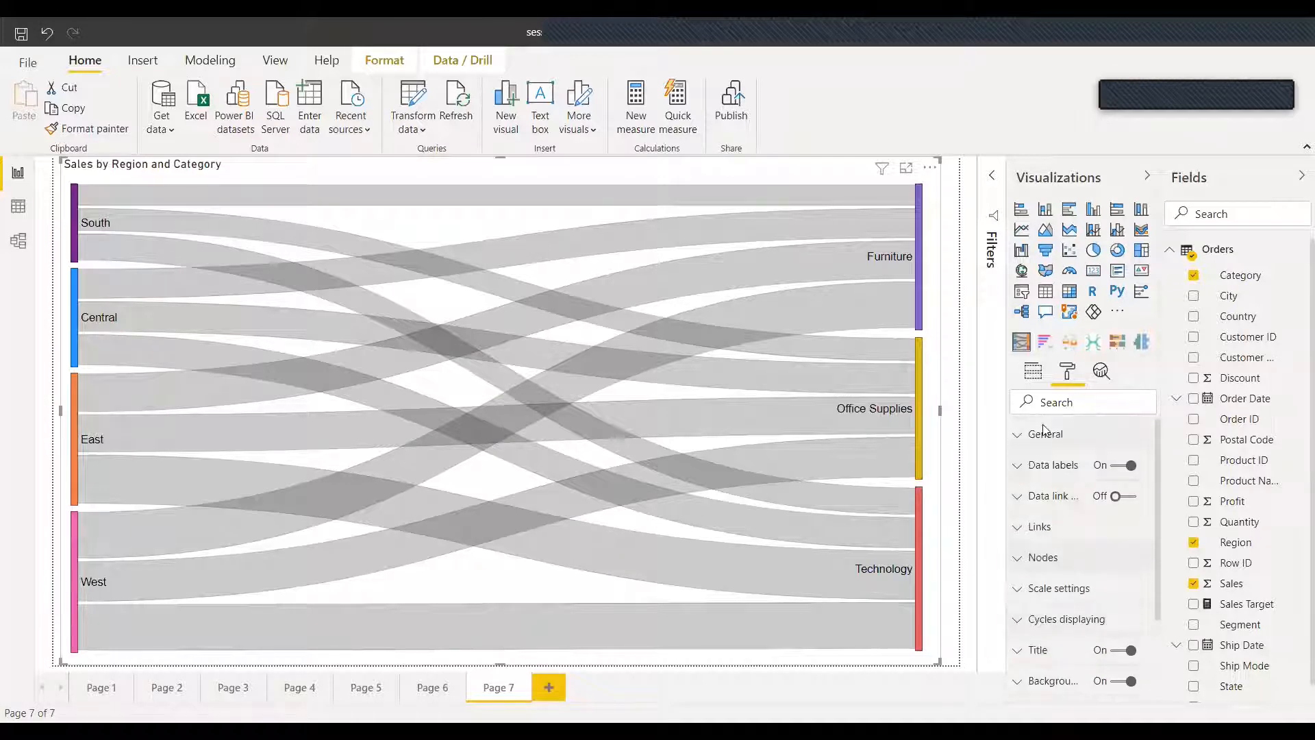
Replace Category with Sub-Category as the Sankey chart's destination and inspect the flows
click(1033, 372)
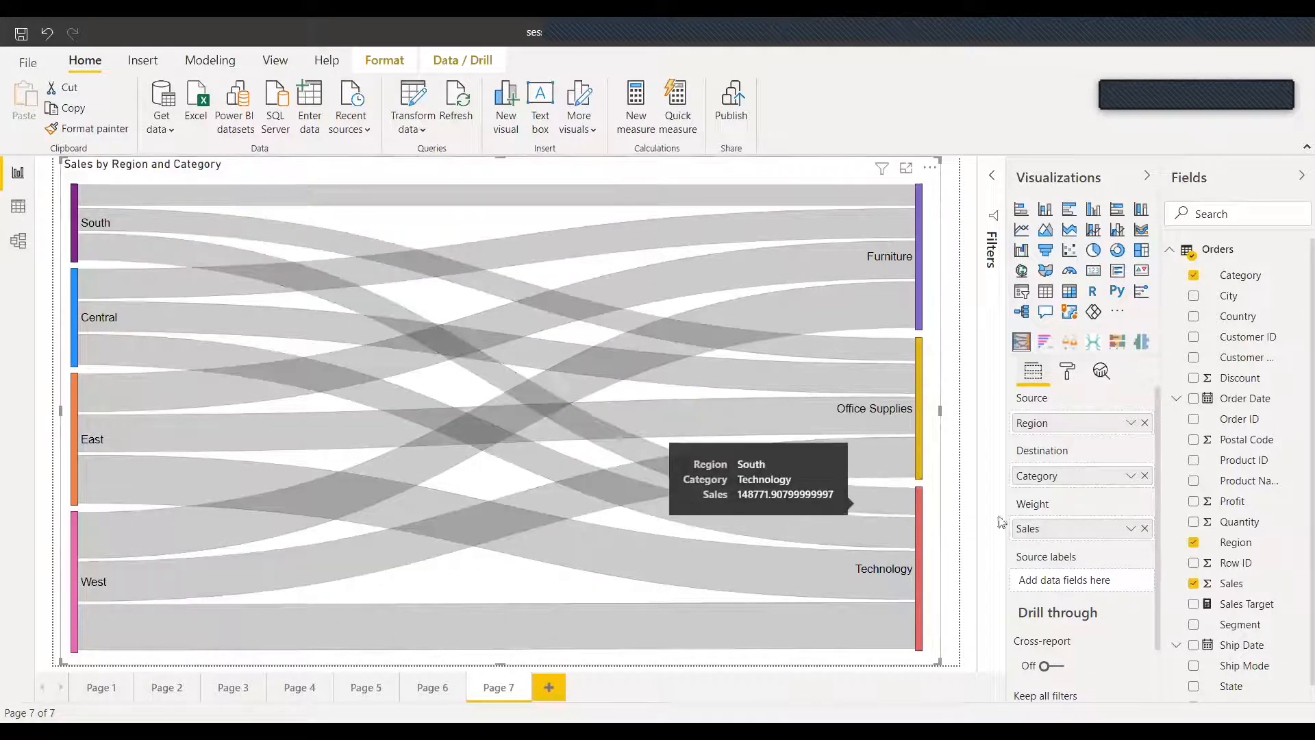
scroll(1254, 655, down, 1)
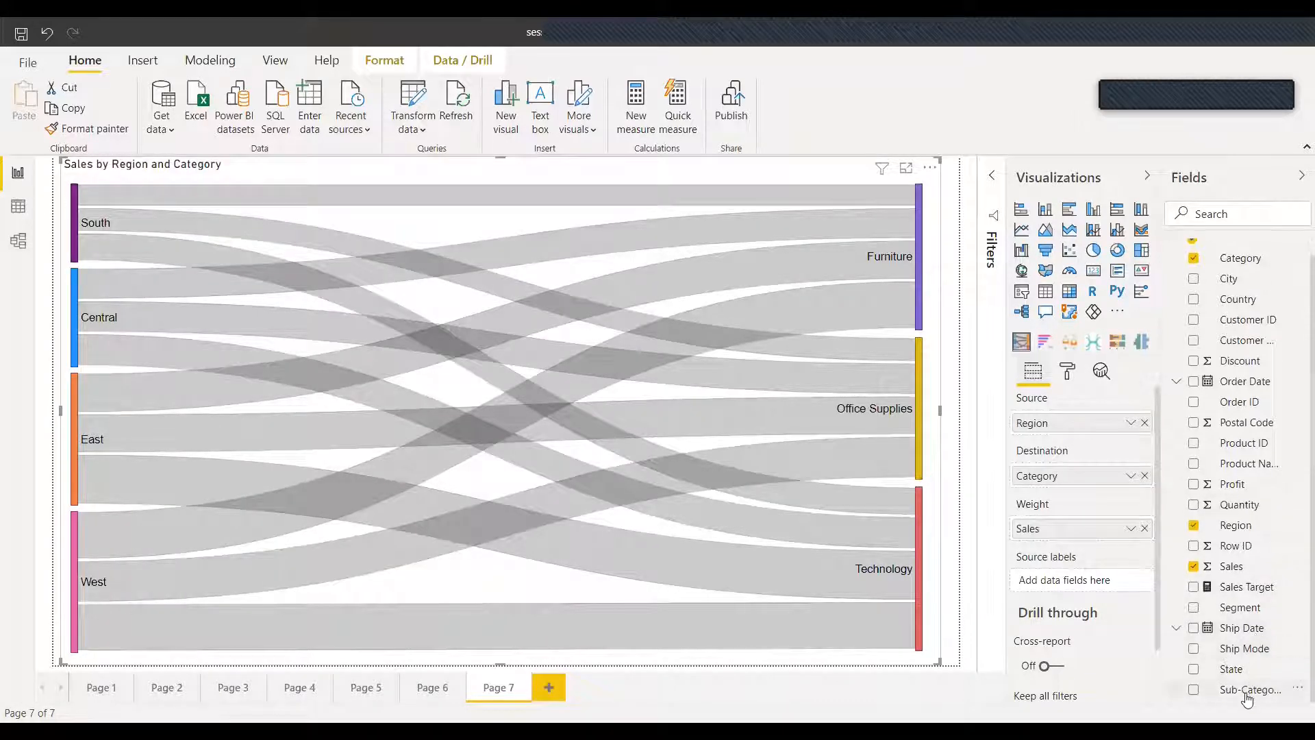
drag(1250, 689, 1085, 491)
click(1144, 476)
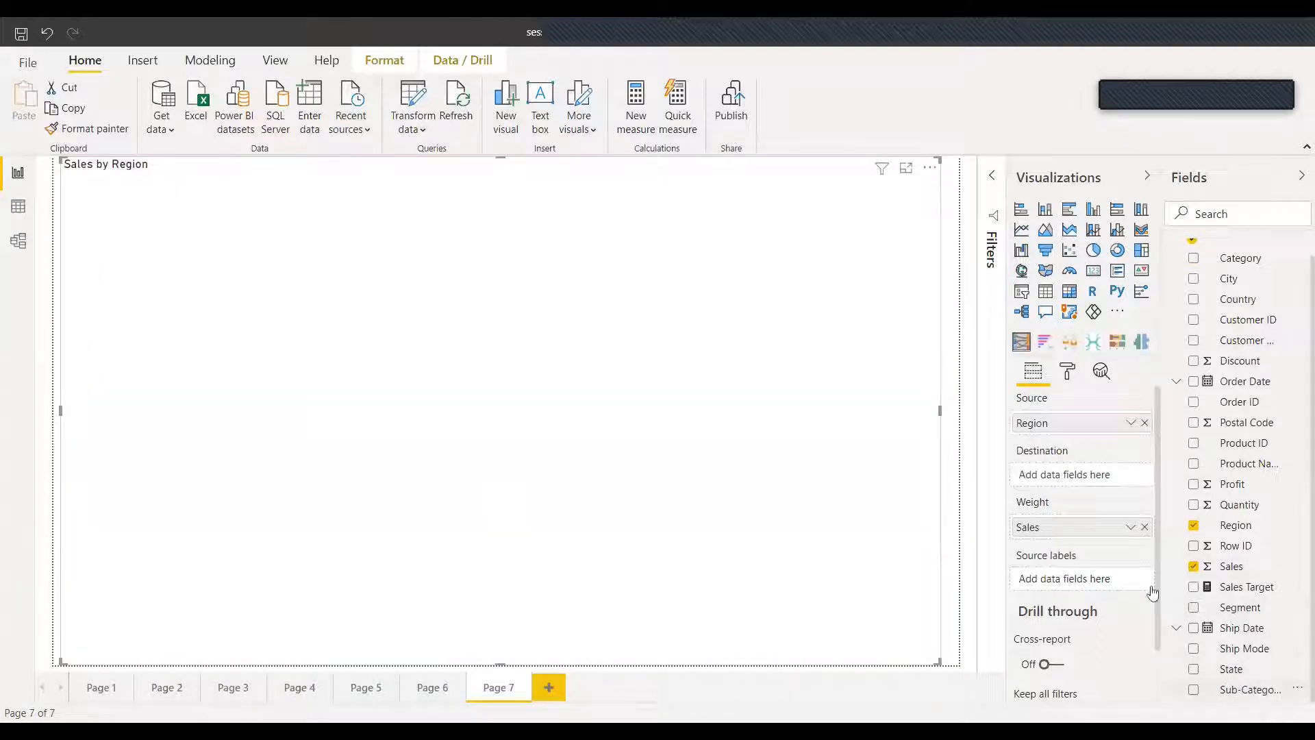
drag(1153, 592, 1083, 475)
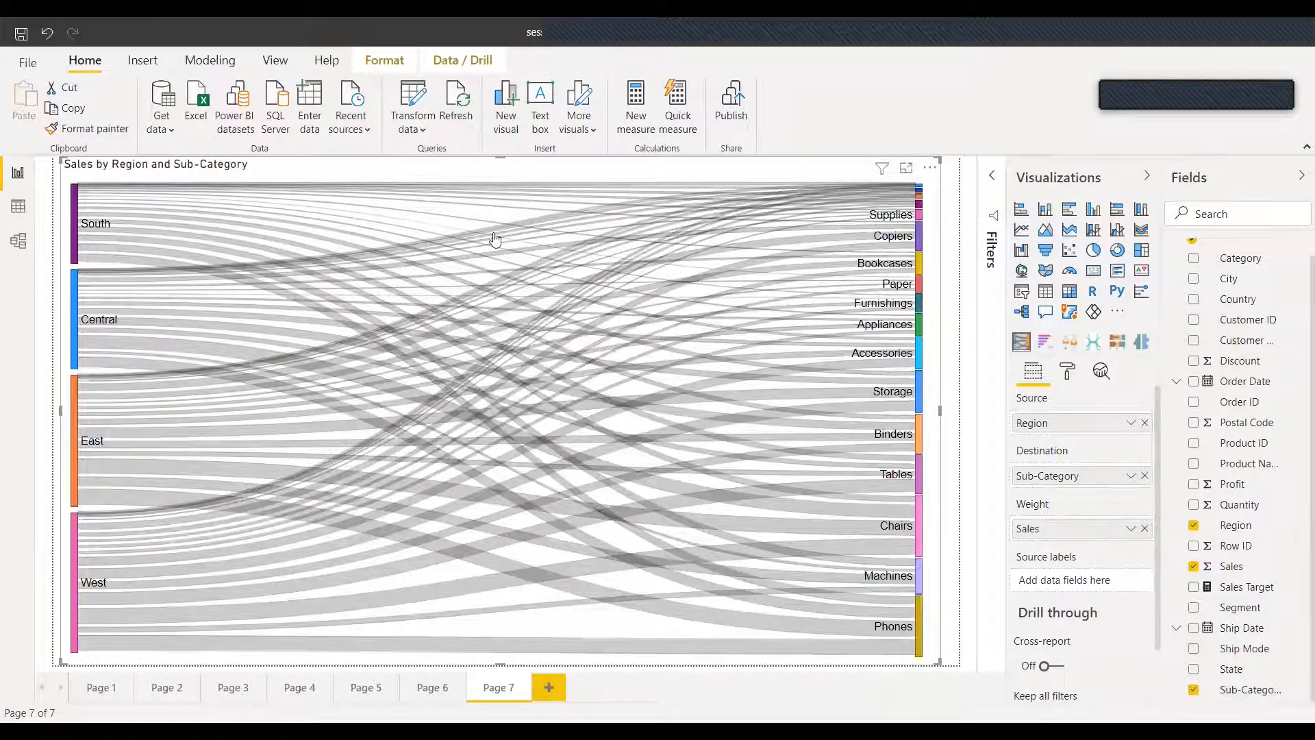
mouse_move(529, 372)
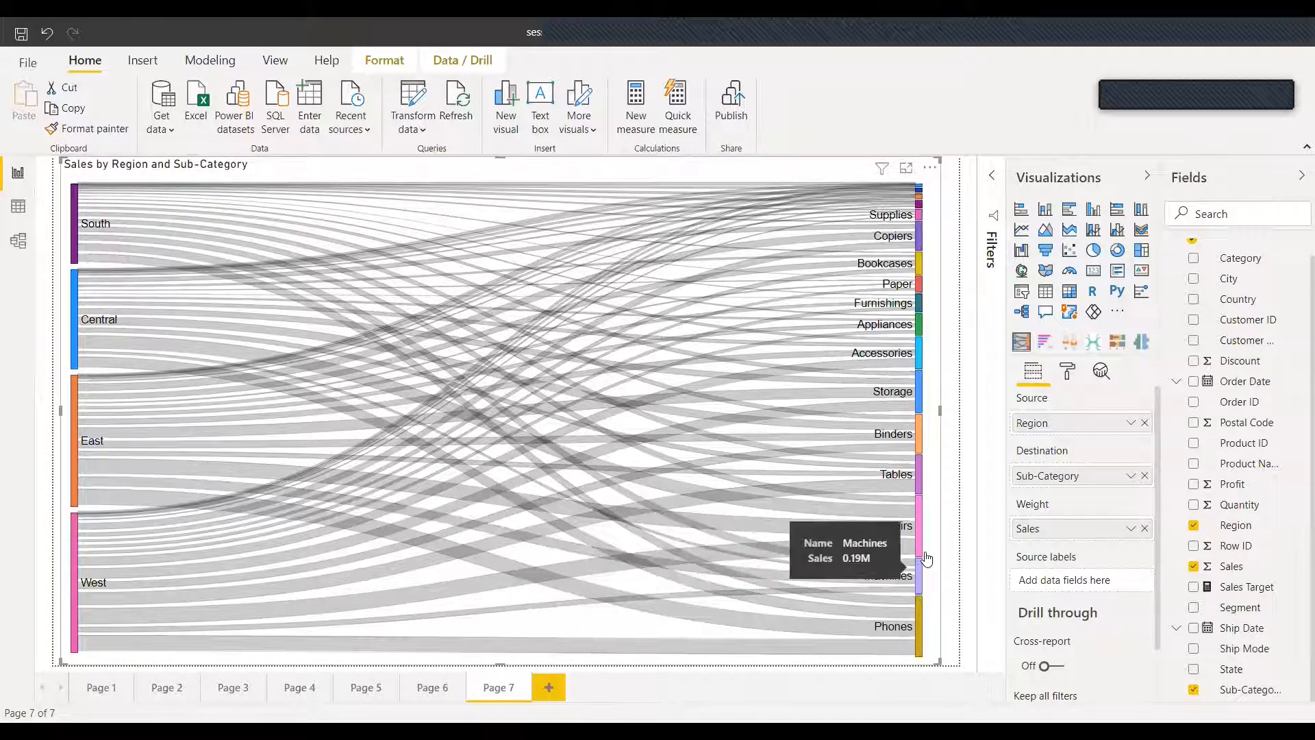
Look through the individual link color settings for the flows between Region and Sub-Category
click(1069, 374)
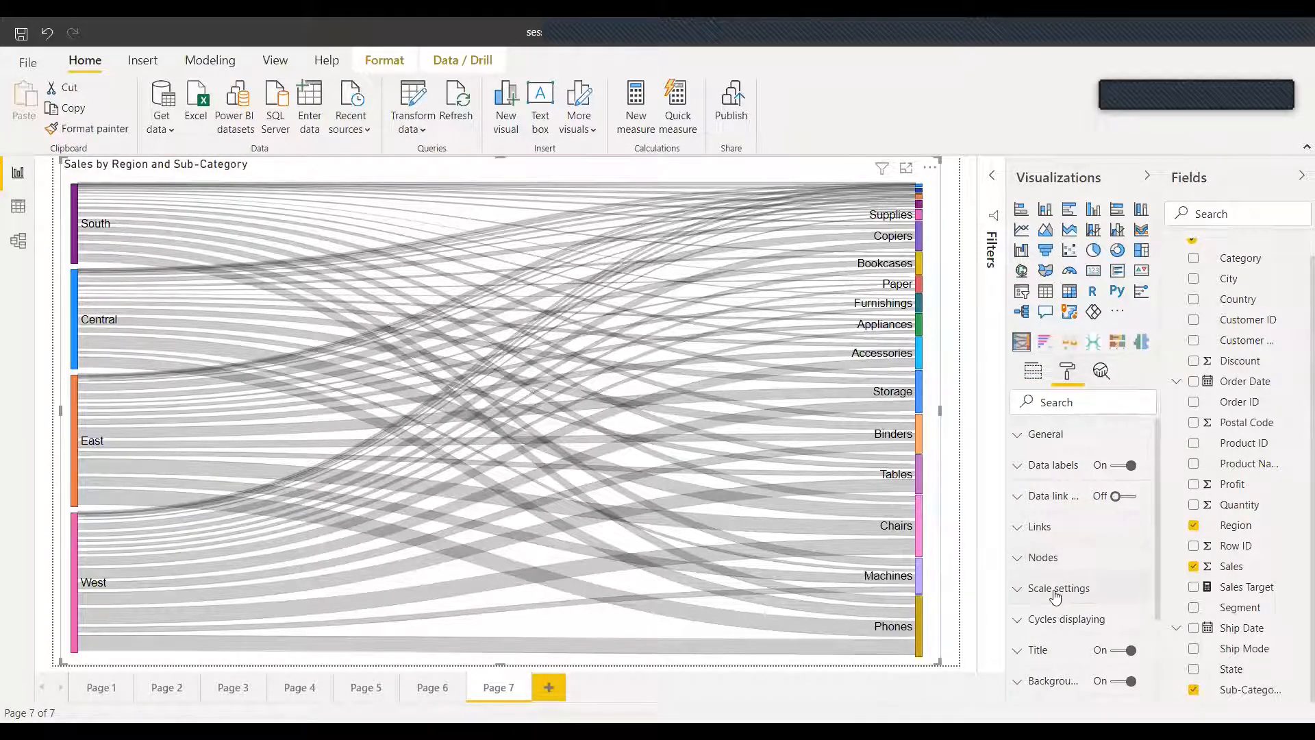
click(1062, 506)
click(1062, 506)
click(1062, 529)
scroll(1081, 592, down, 4)
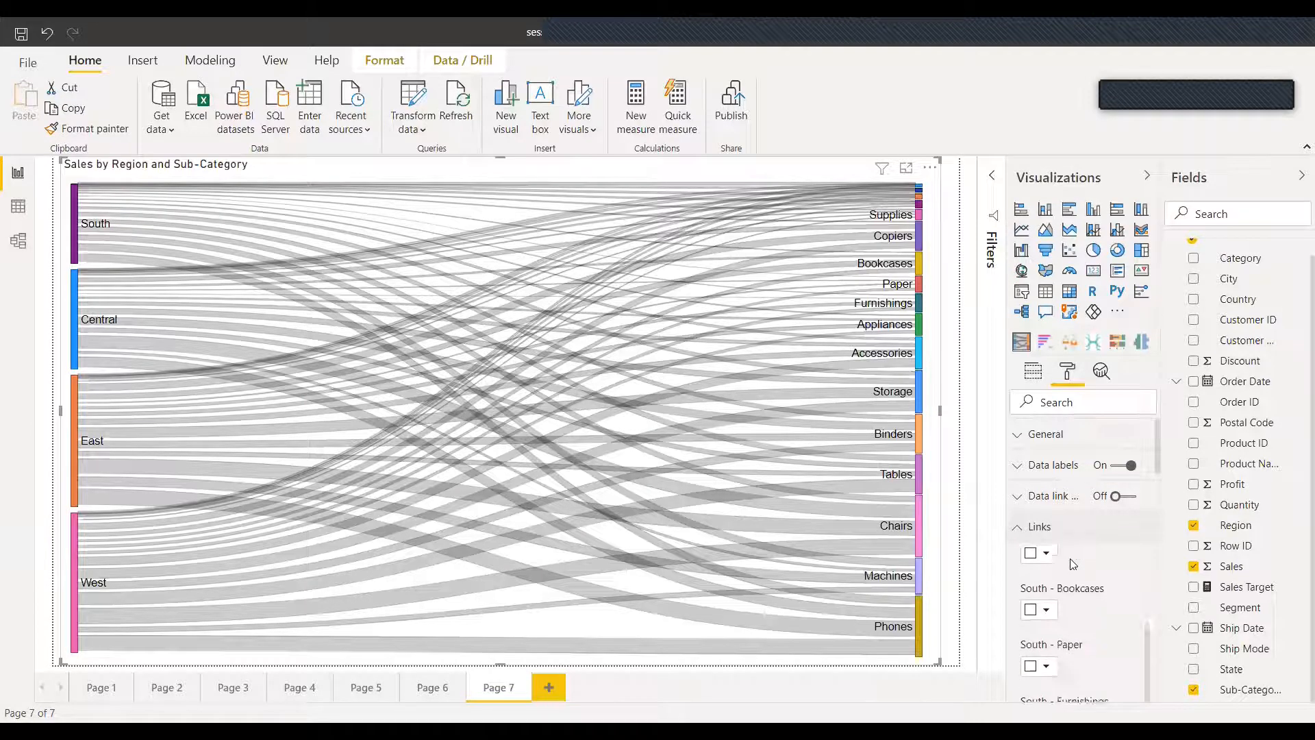
scroll(1080, 591, down, 5)
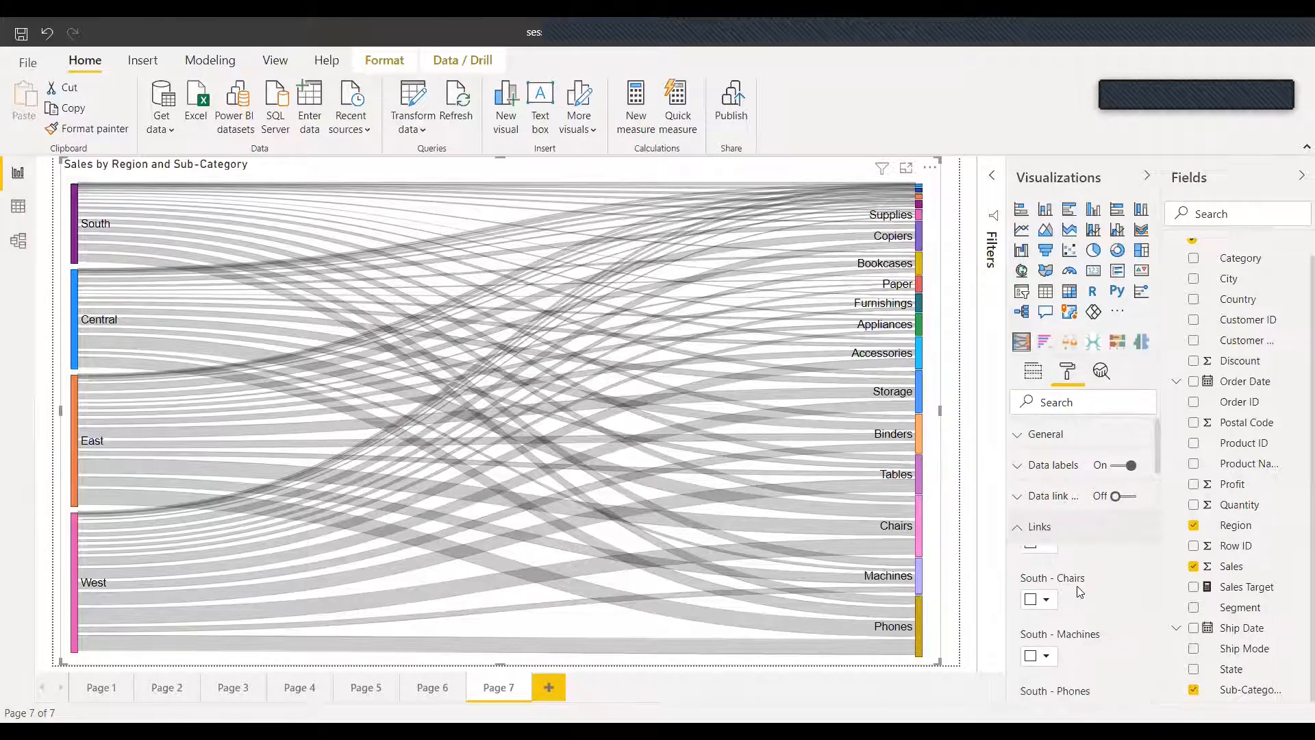
Remove Sub-Category from the Sankey chart and assign Category as its destination again
click(1031, 376)
click(1196, 691)
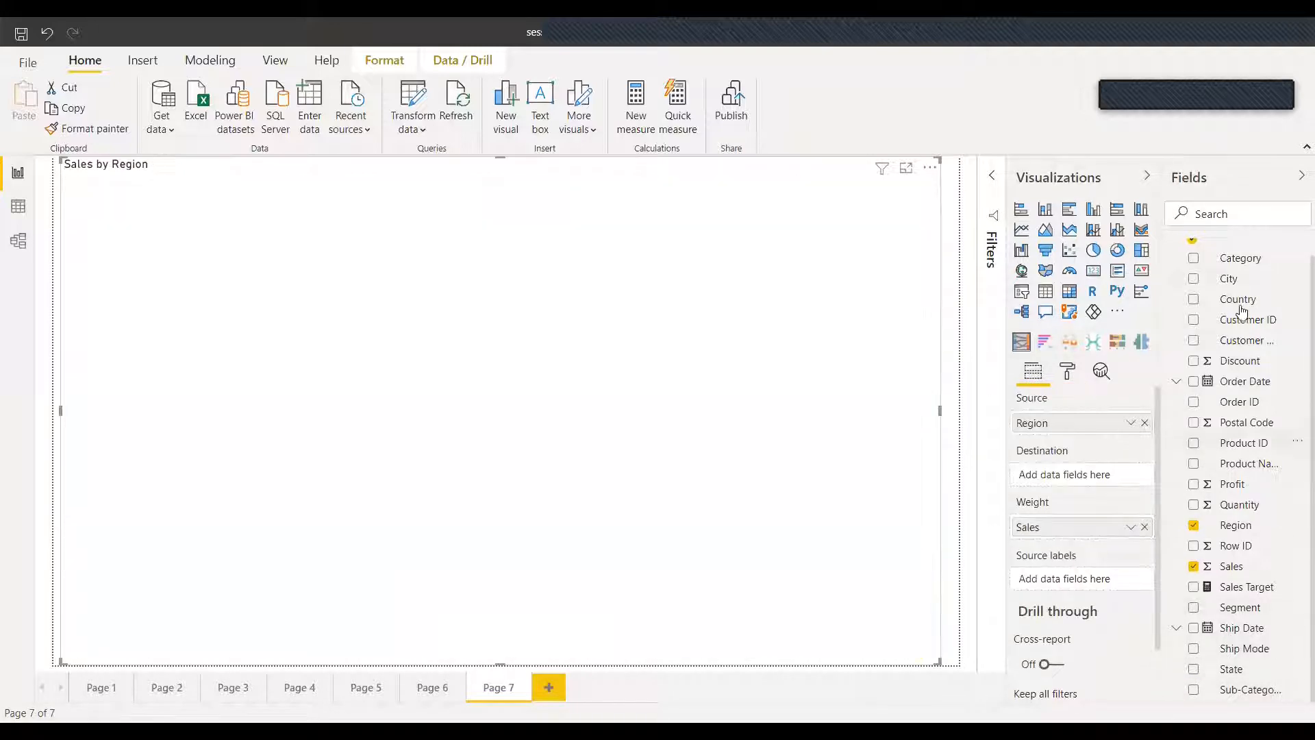
drag(1240, 259, 1091, 475)
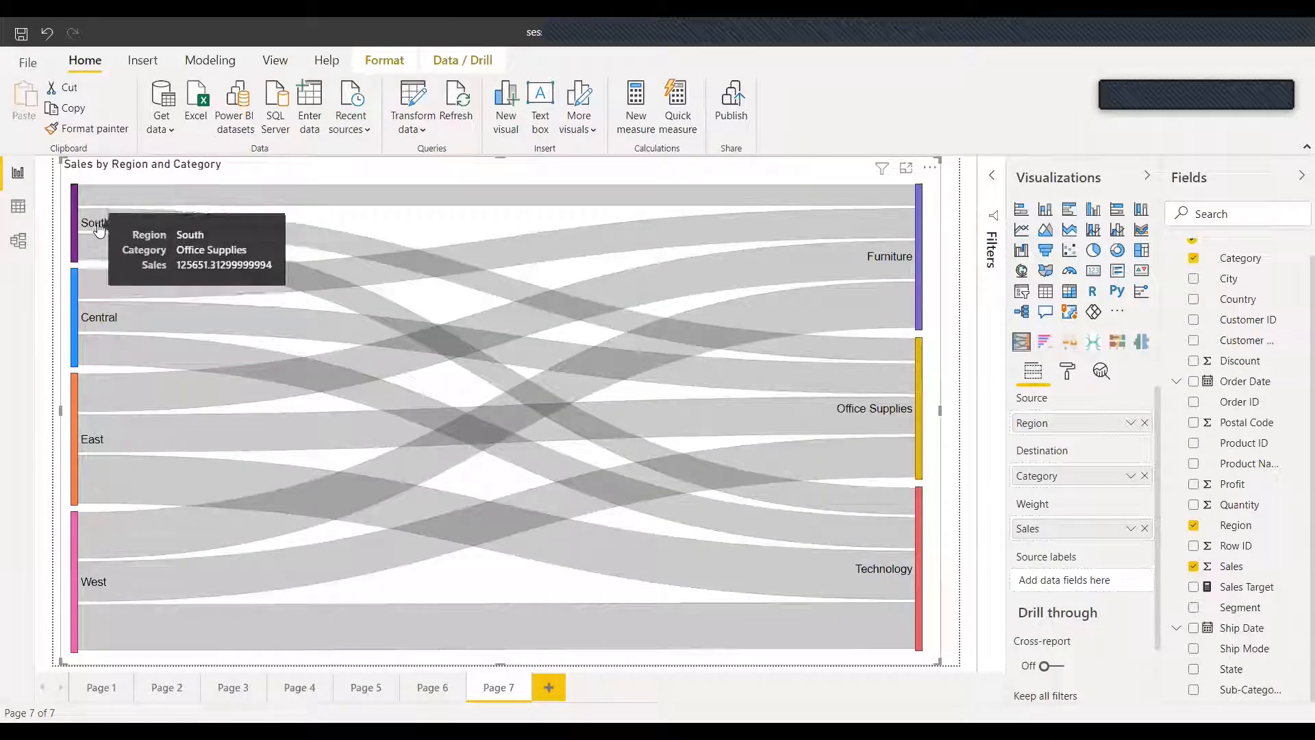
mouse_move(135, 233)
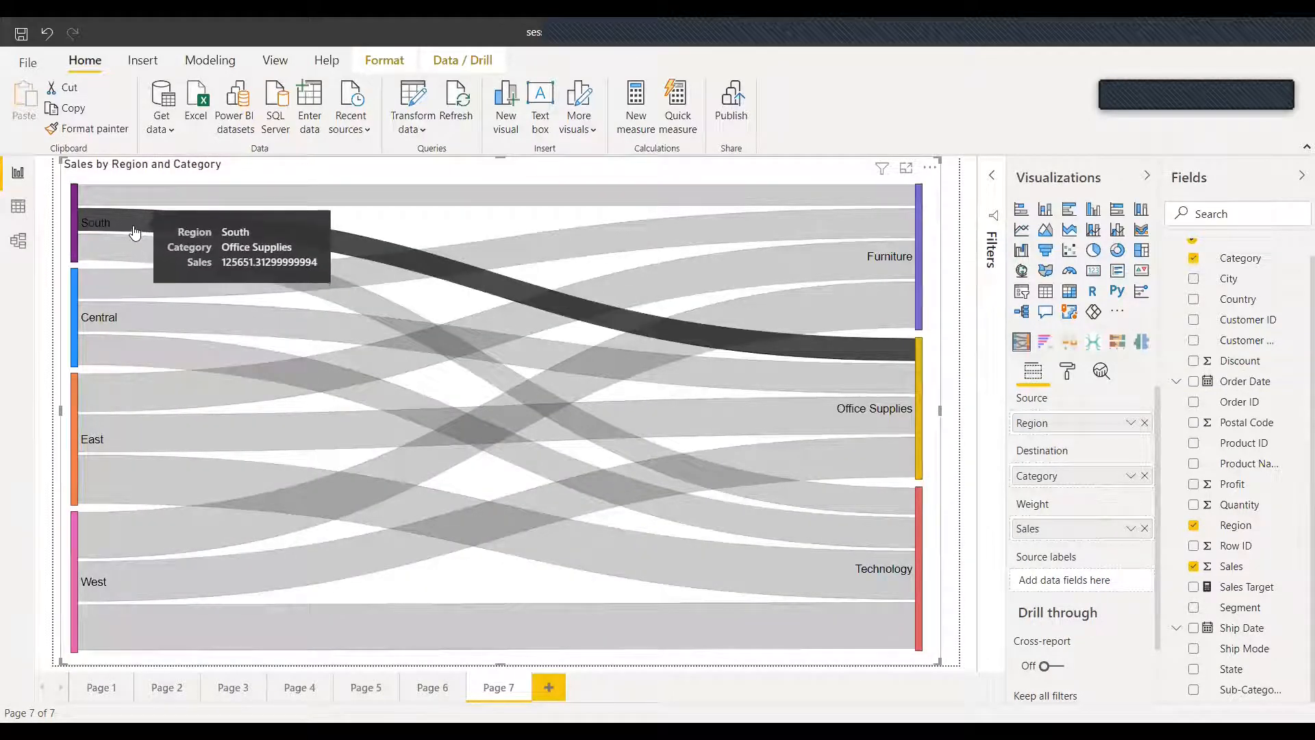
Expand the Sankey chart's link color settings and look for the East - Furniture link
click(1066, 376)
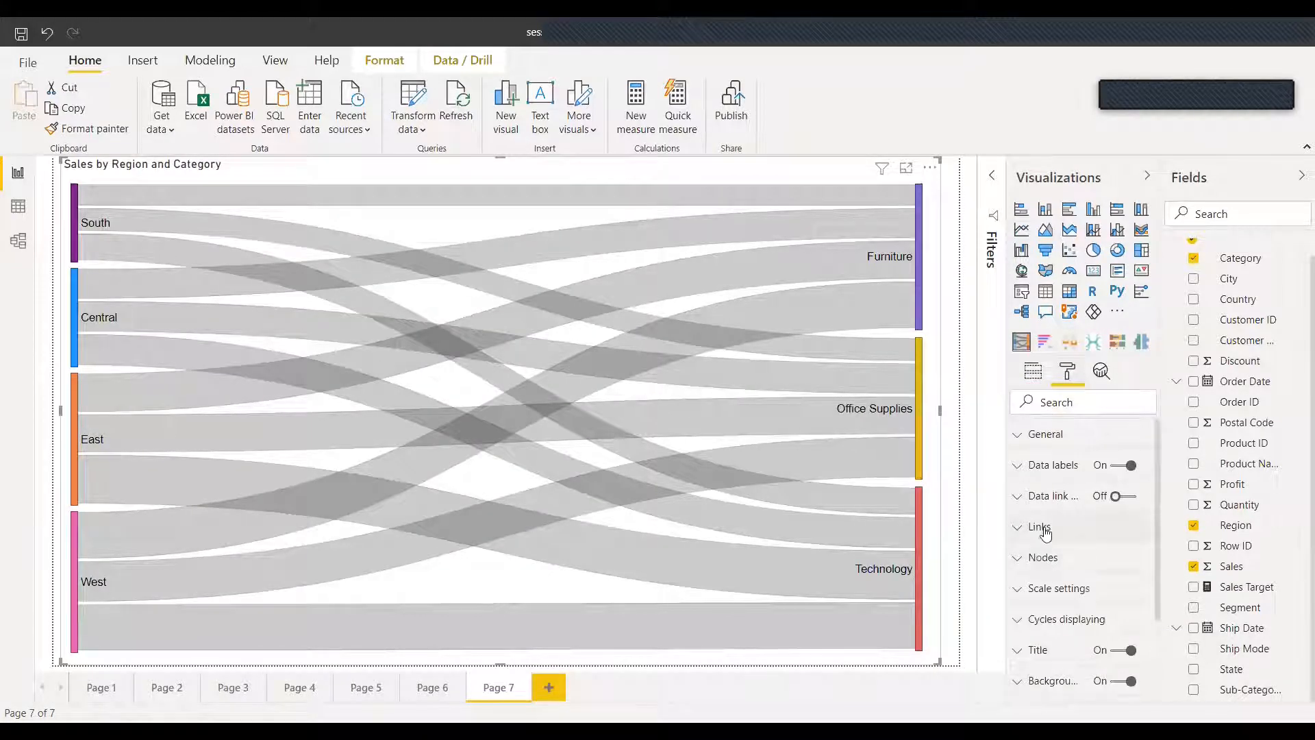
click(1042, 529)
scroll(1083, 548, down, 1)
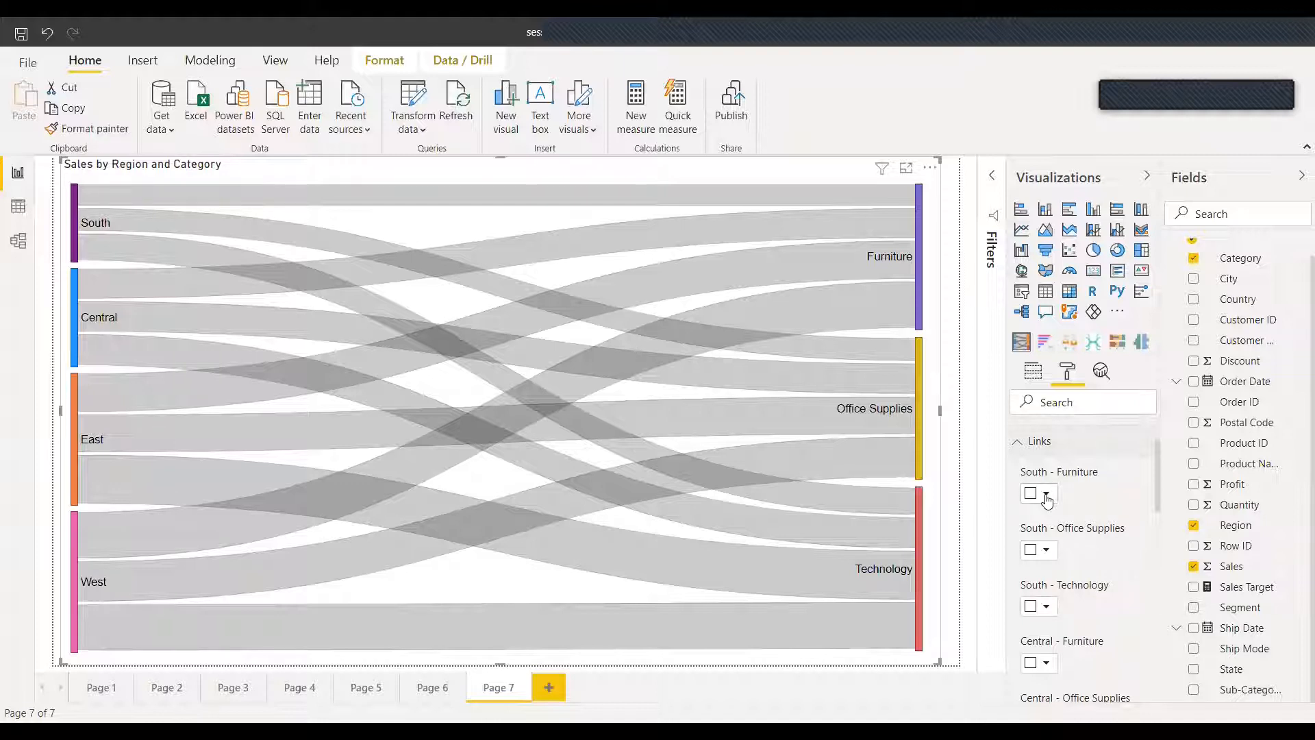
mouse_move(245, 384)
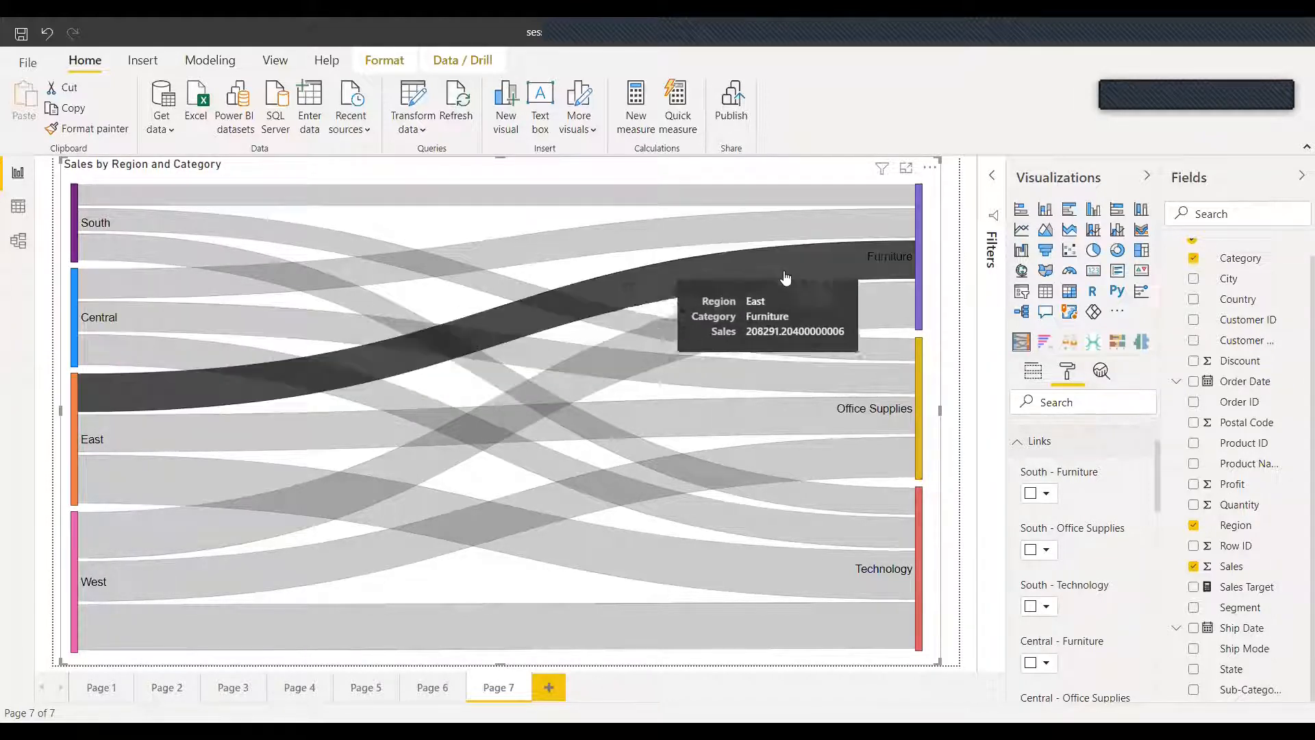
scroll(1101, 553, down, 3)
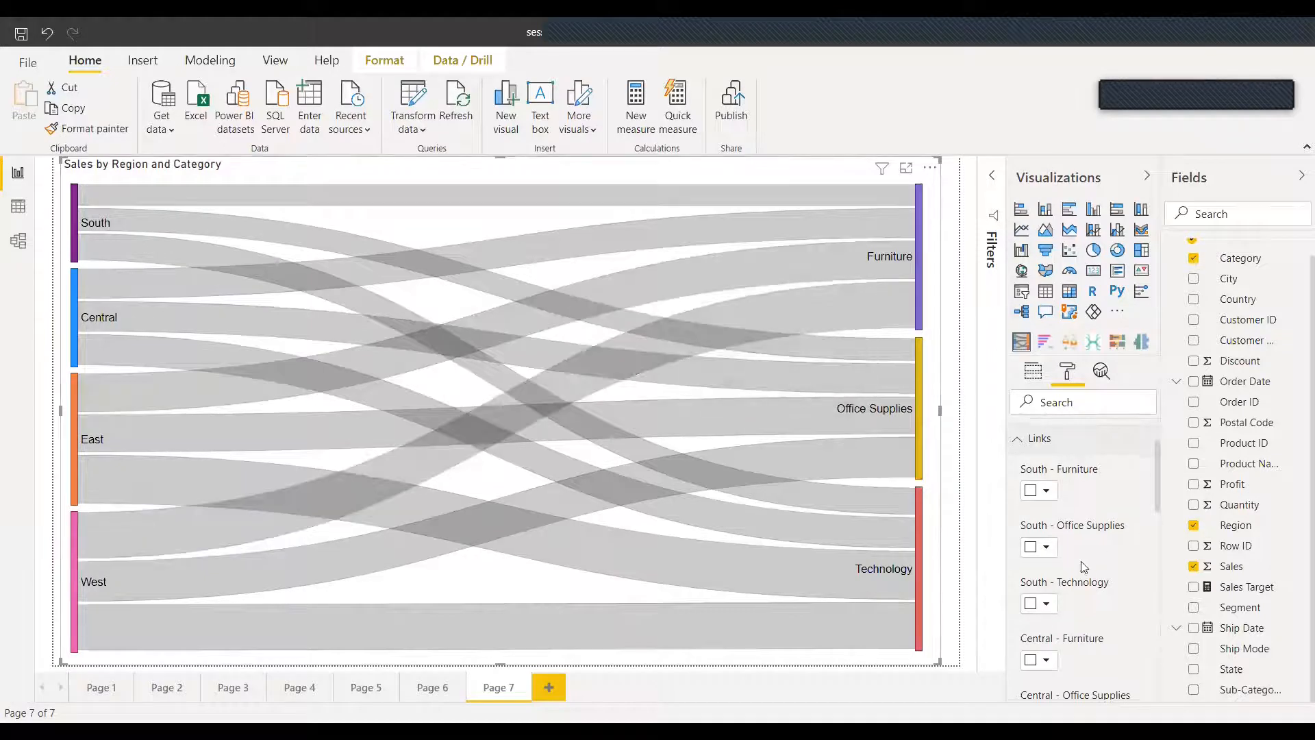